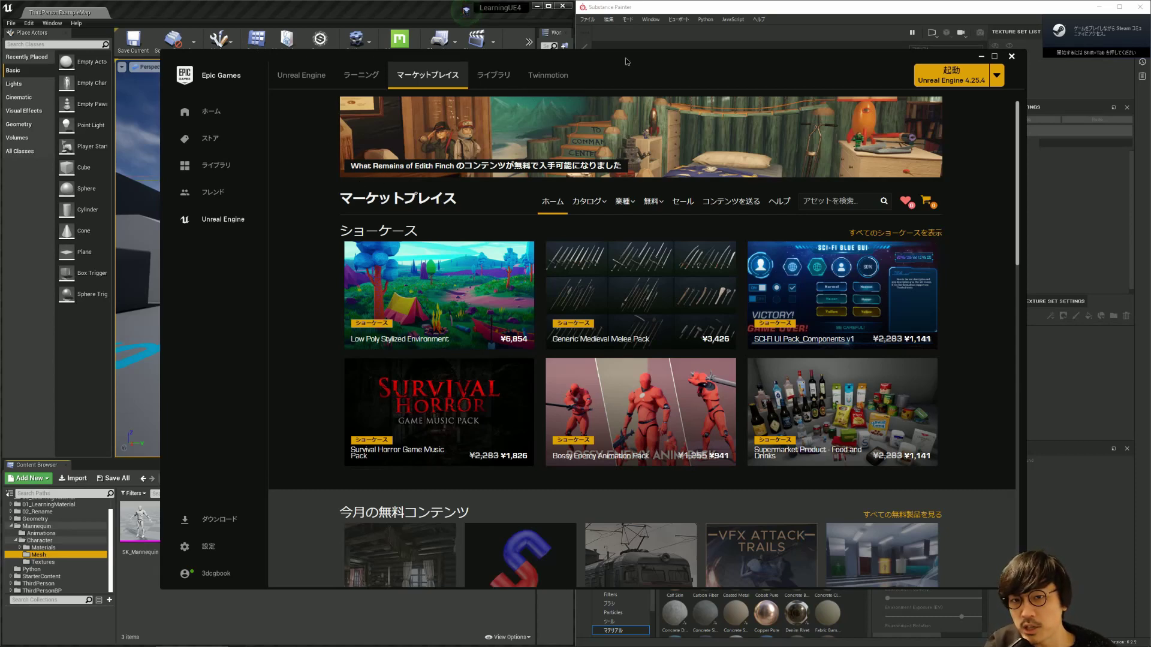
Step: Search the Marketplace for 'substance' and open the Substance in Unreal Engine plugin page
left_click_drag(626, 61, 573, 58)
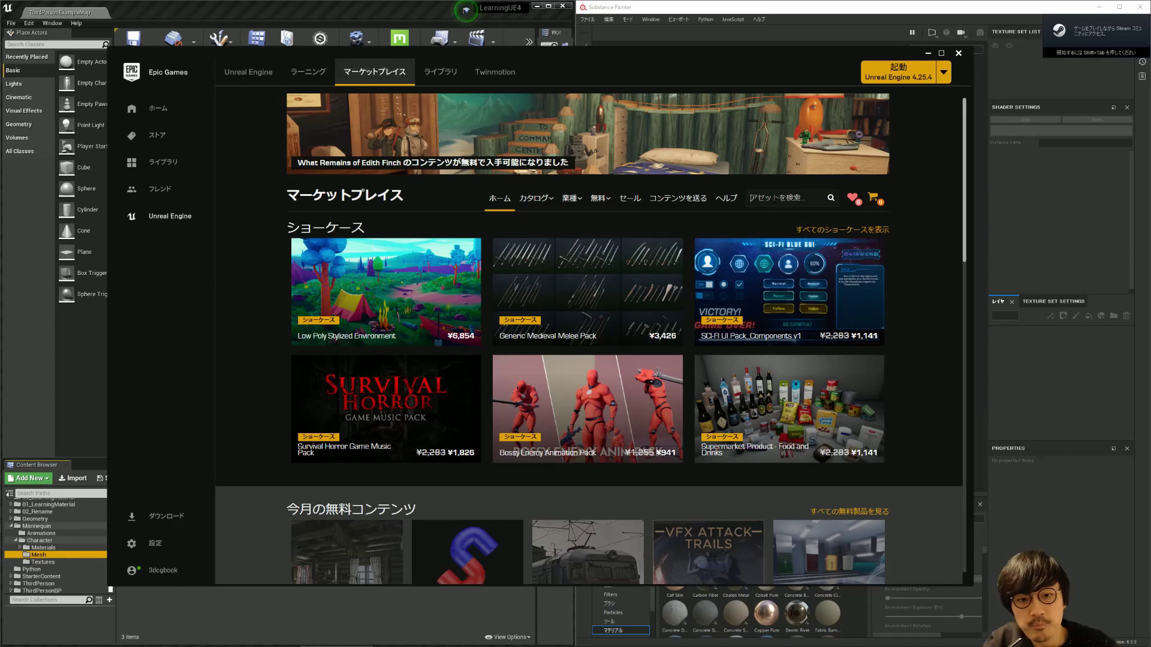
type("substance")
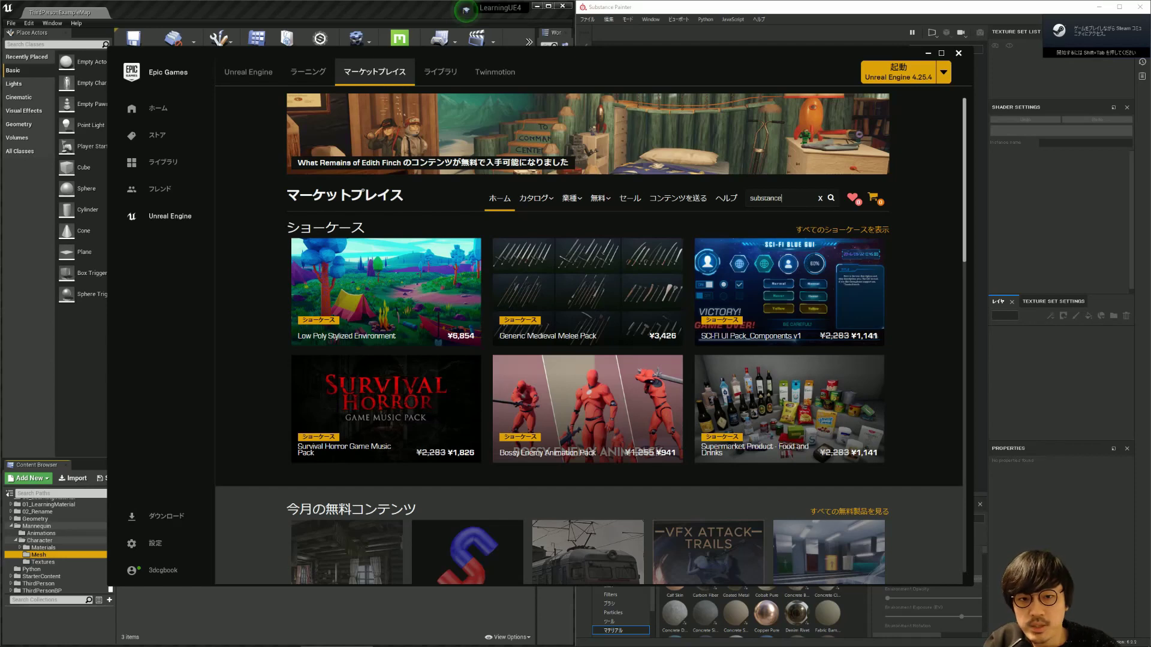
key("Return")
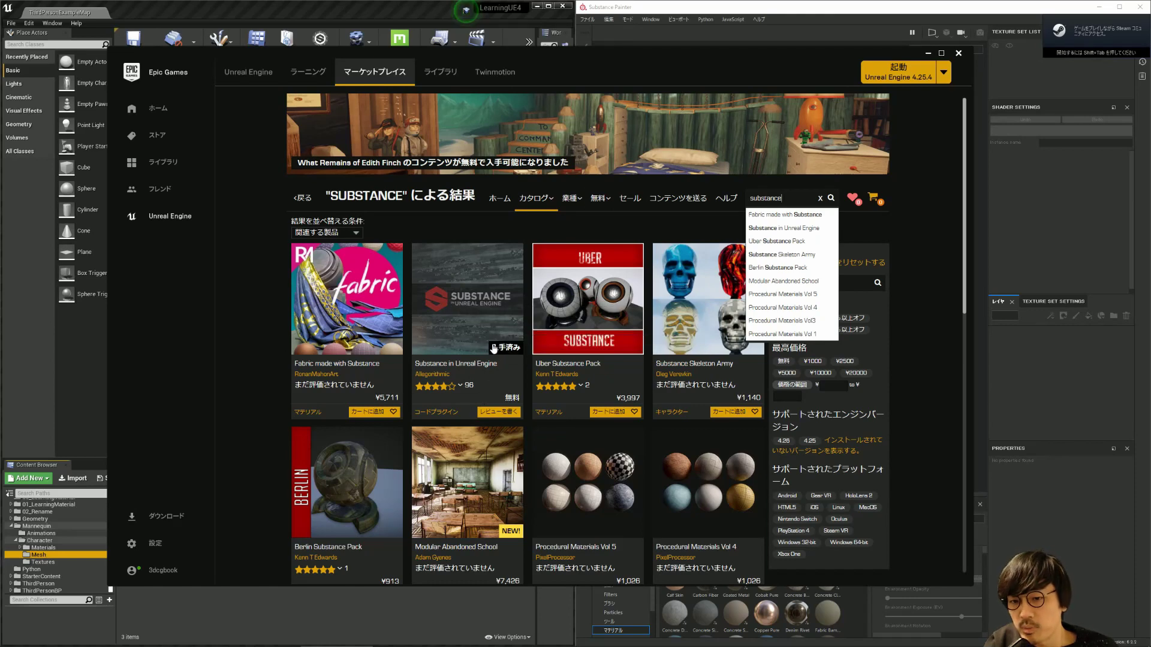
left_click(476, 324)
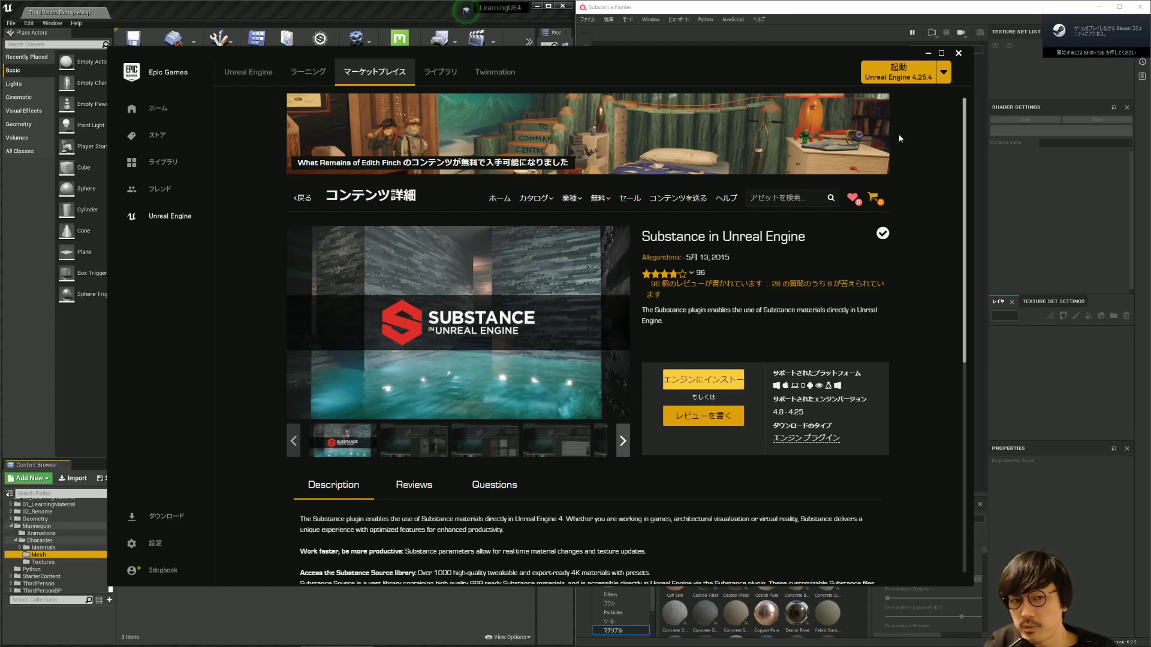
left_click(958, 52)
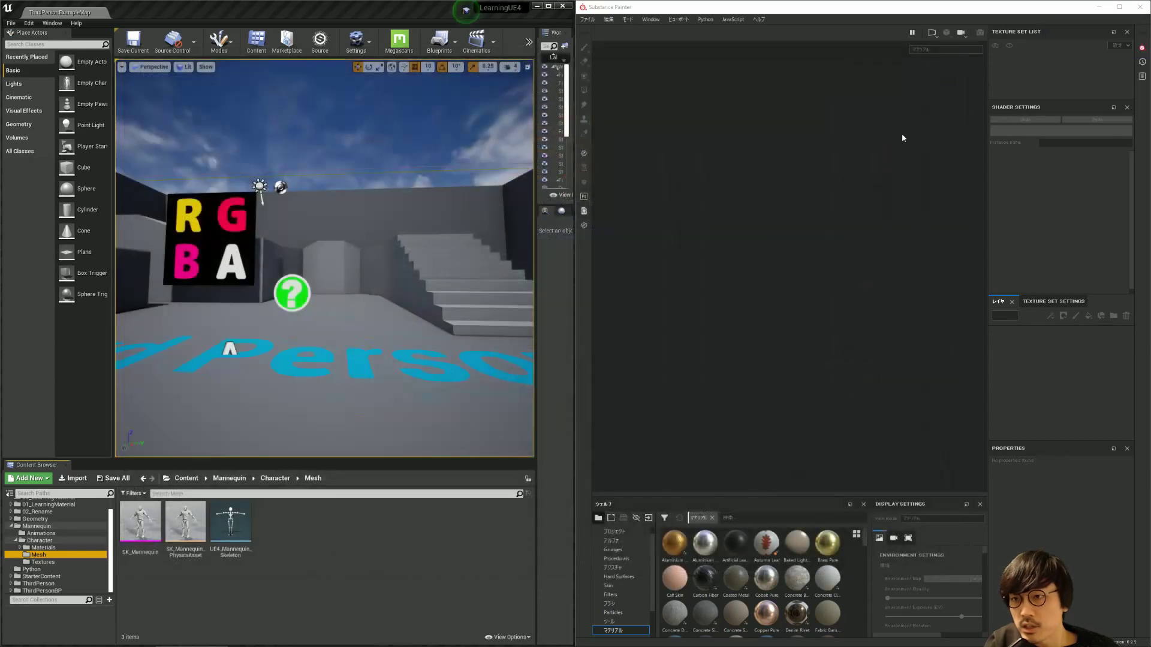
left_click(28, 23)
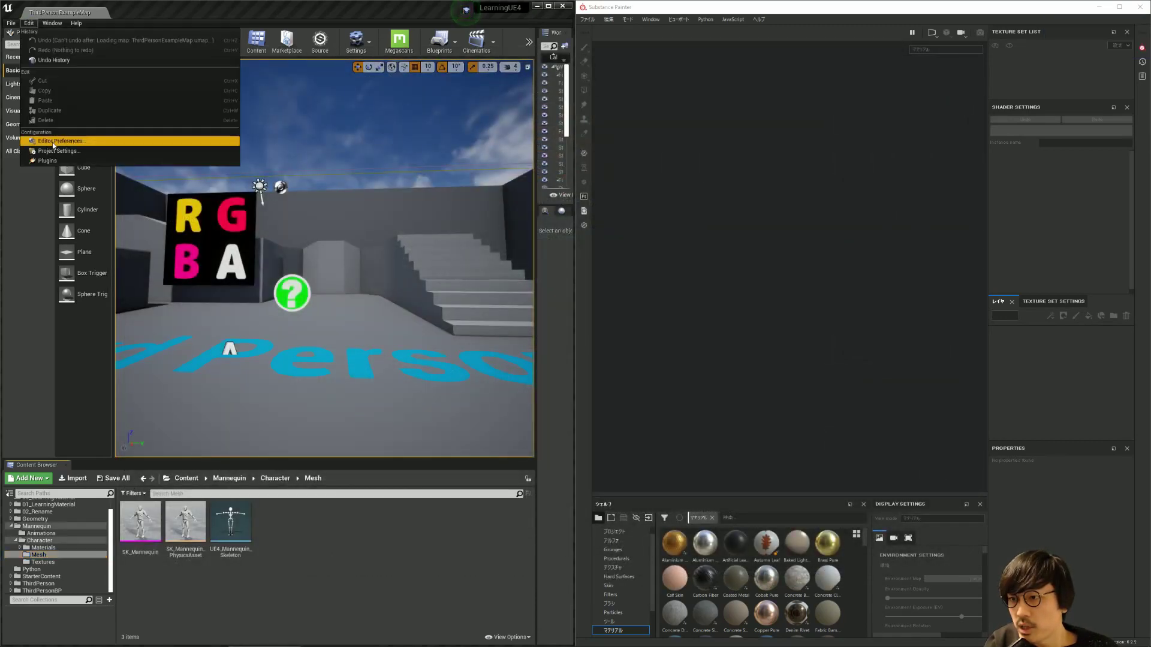
left_click(51, 161)
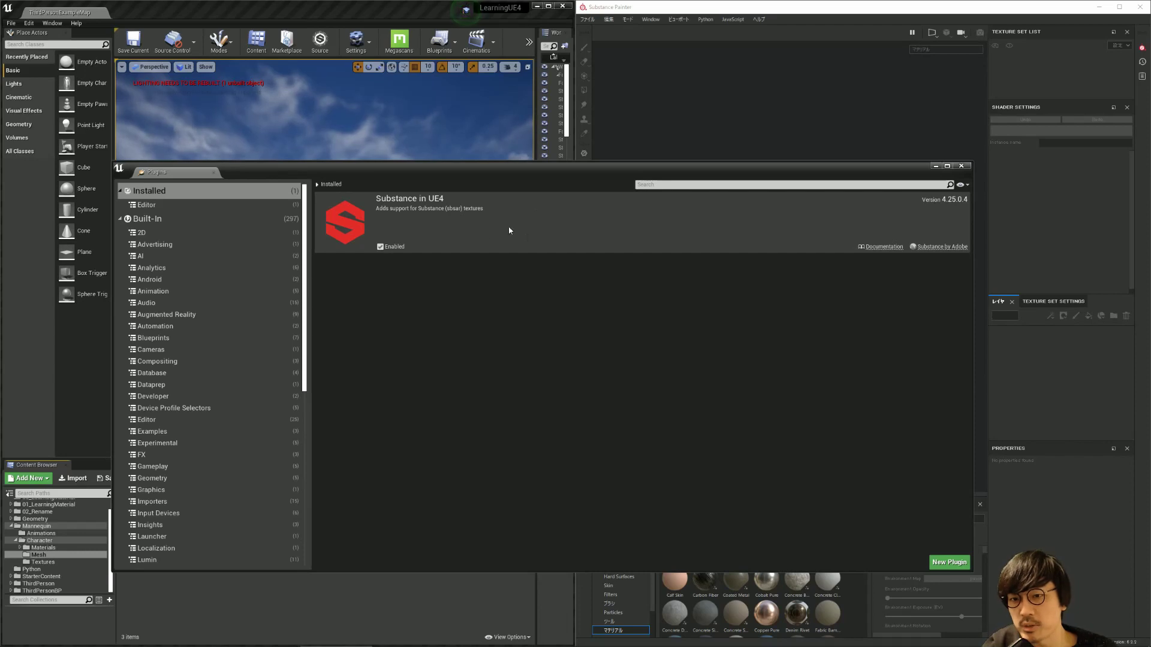
left_click(961, 167)
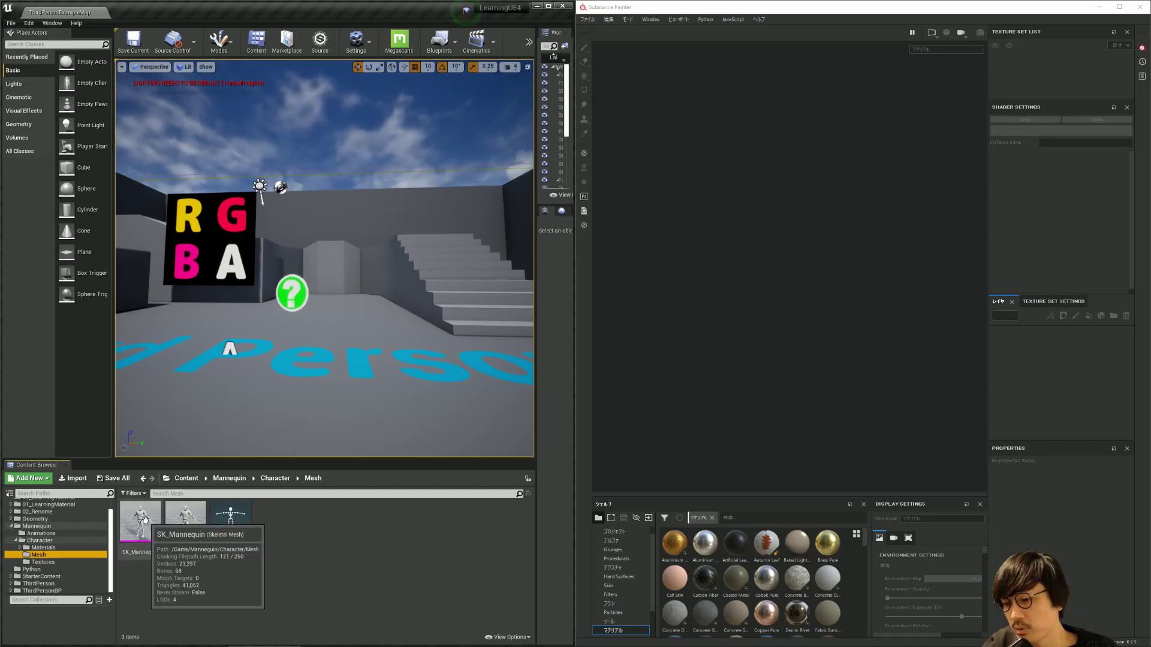
Step: Send SK_Mannequin to Substance Painter from its context menu and enlarge the Content Browser
right_click(144, 519)
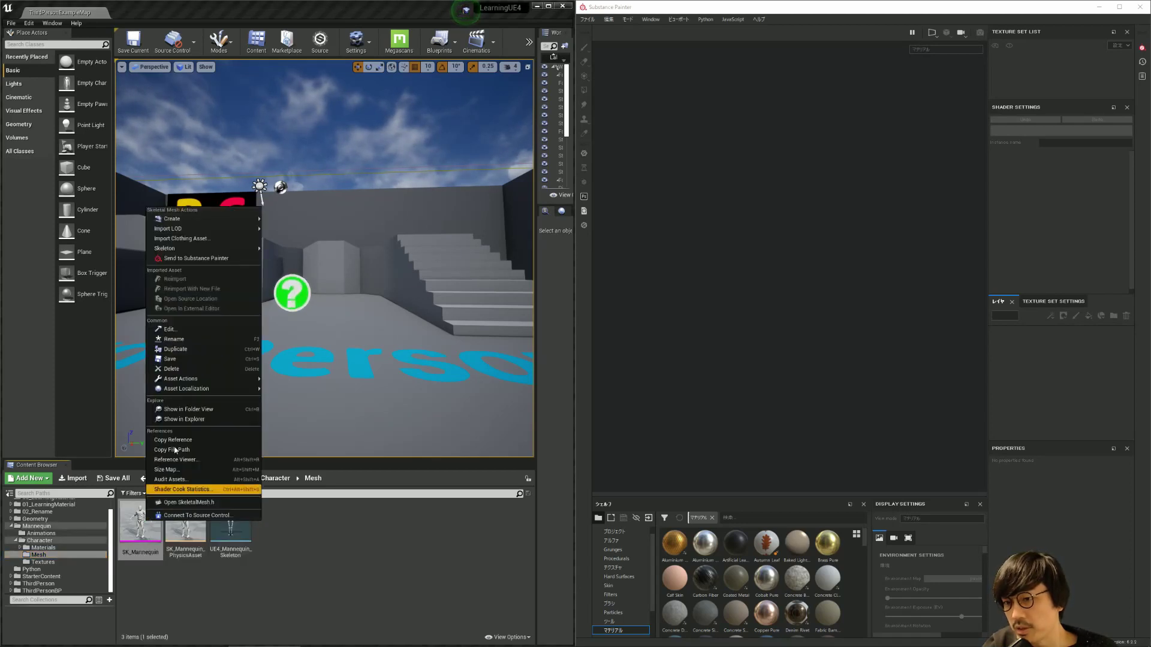
left_click(190, 258)
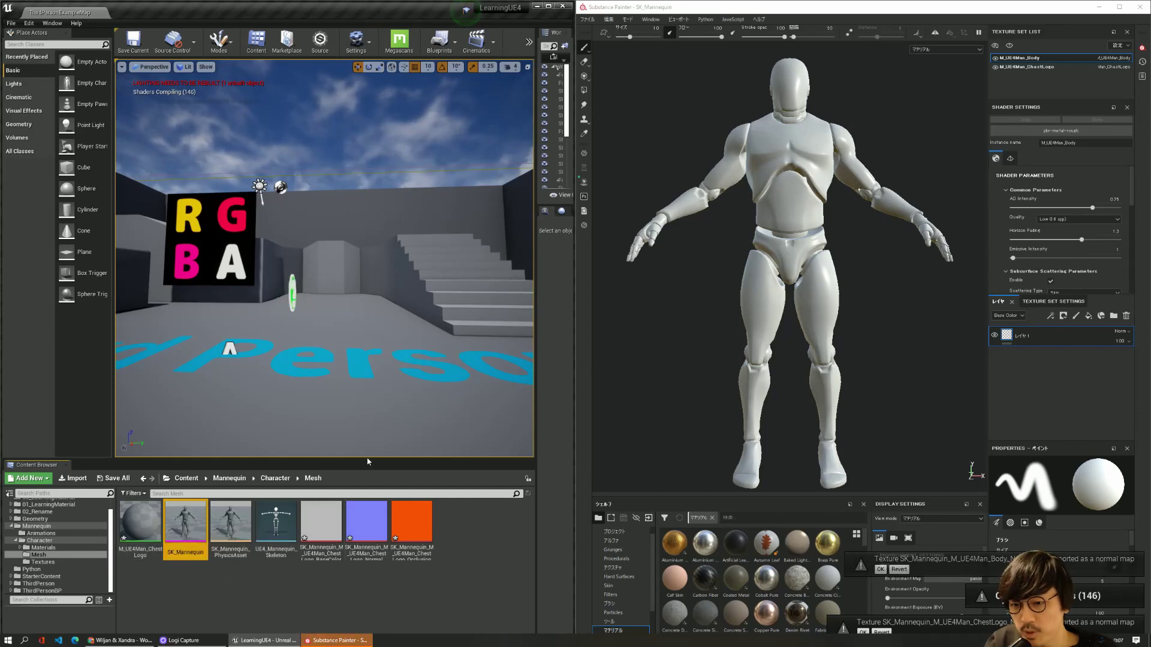
left_click_drag(368, 462, 368, 379)
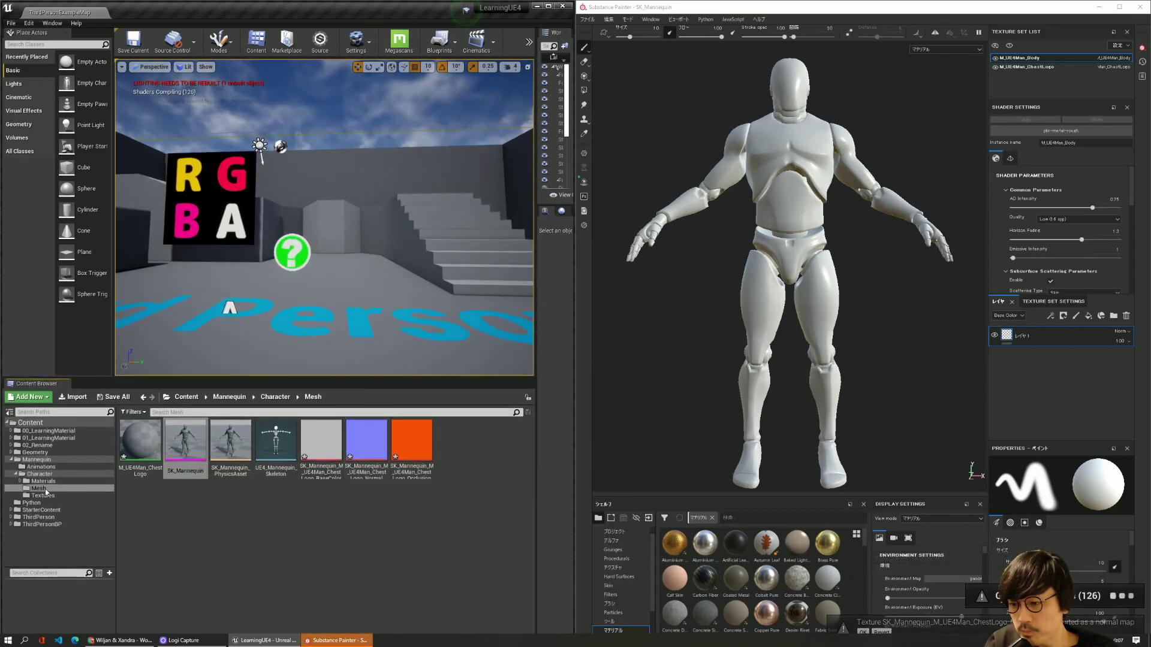
Step: Open SK_Mannequin in its mesh editor and locate its M_UE4Man_ChestLogo and M_UE4Man_Body materials
double_click(187, 443)
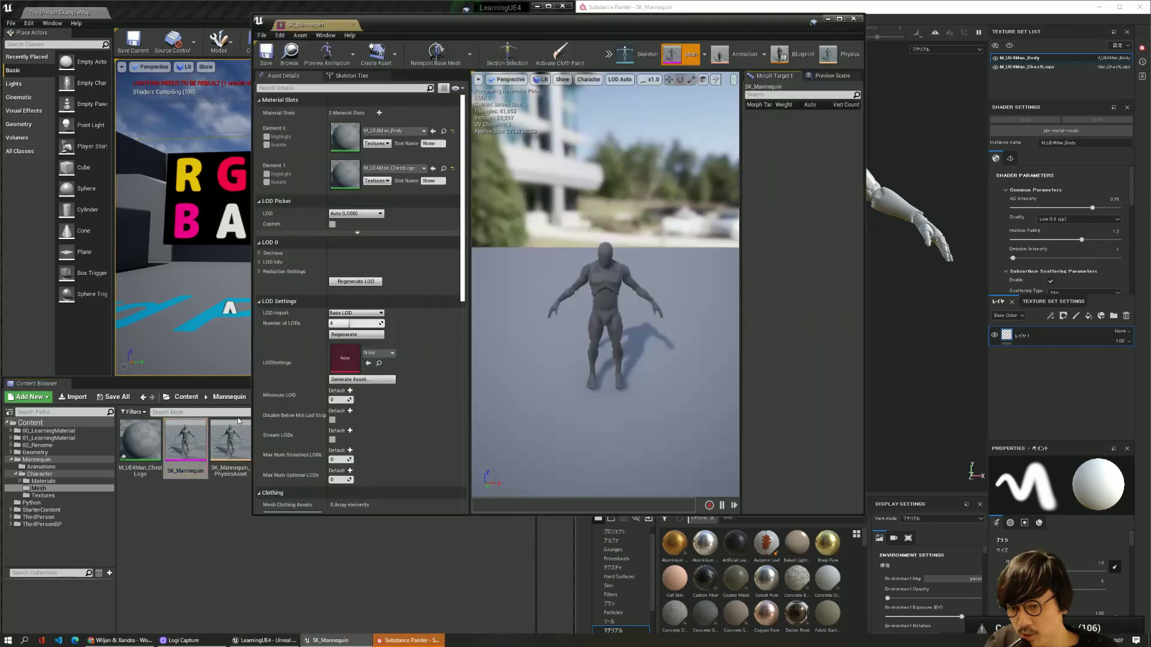
left_click_drag(396, 28, 480, 46)
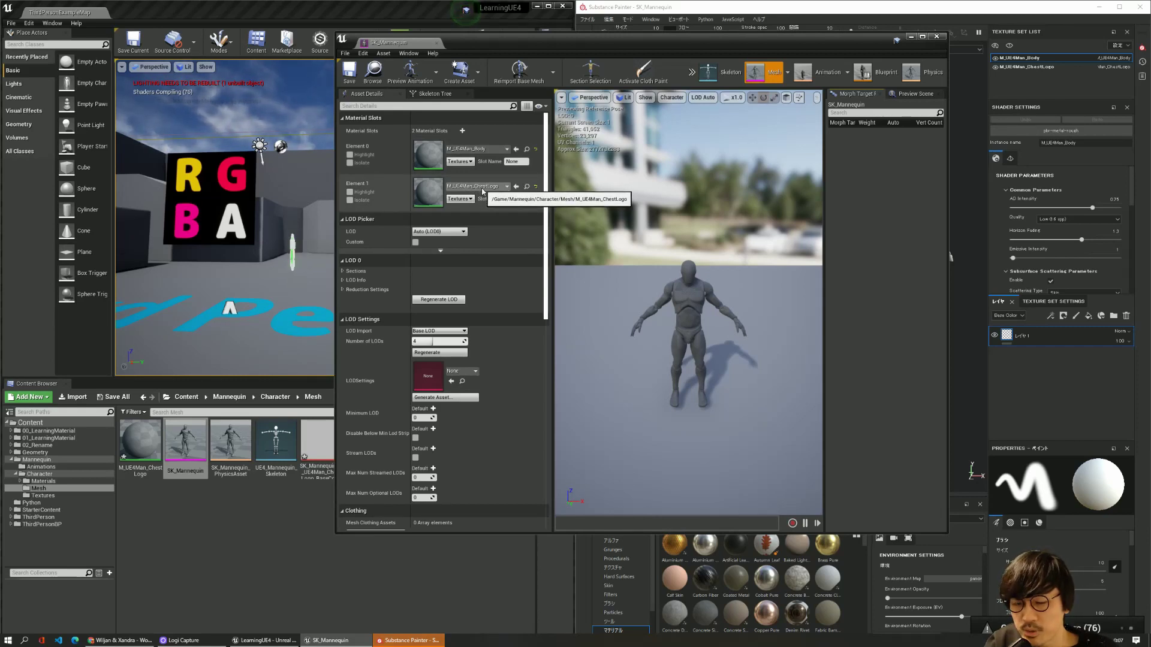
left_click(527, 187)
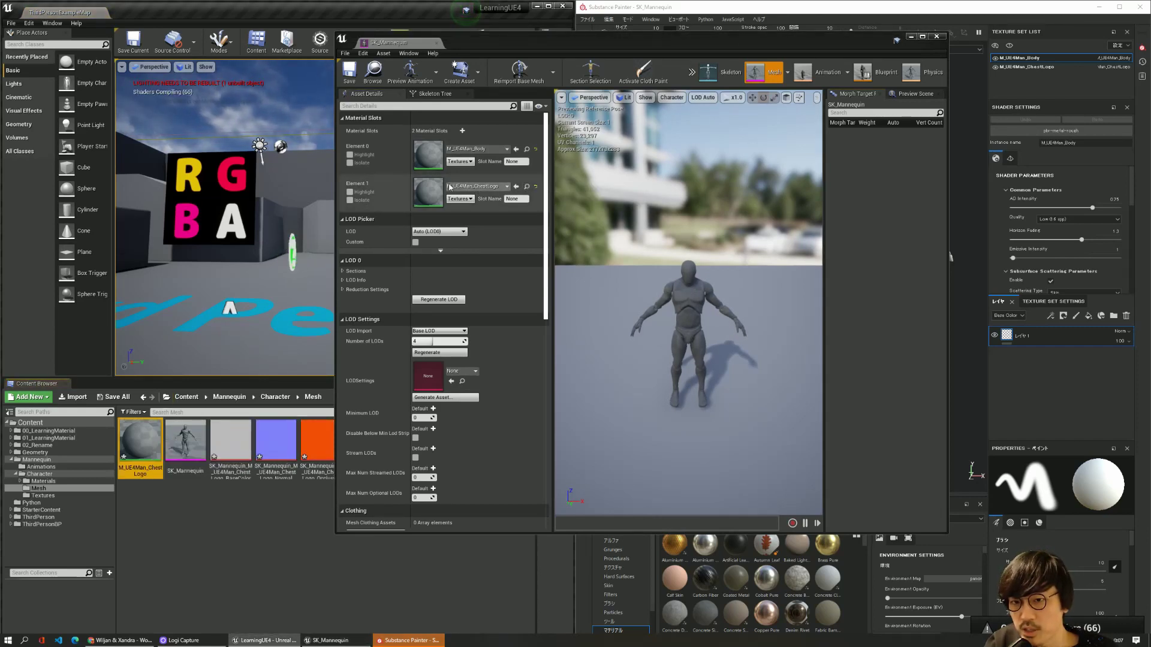
left_click(526, 149)
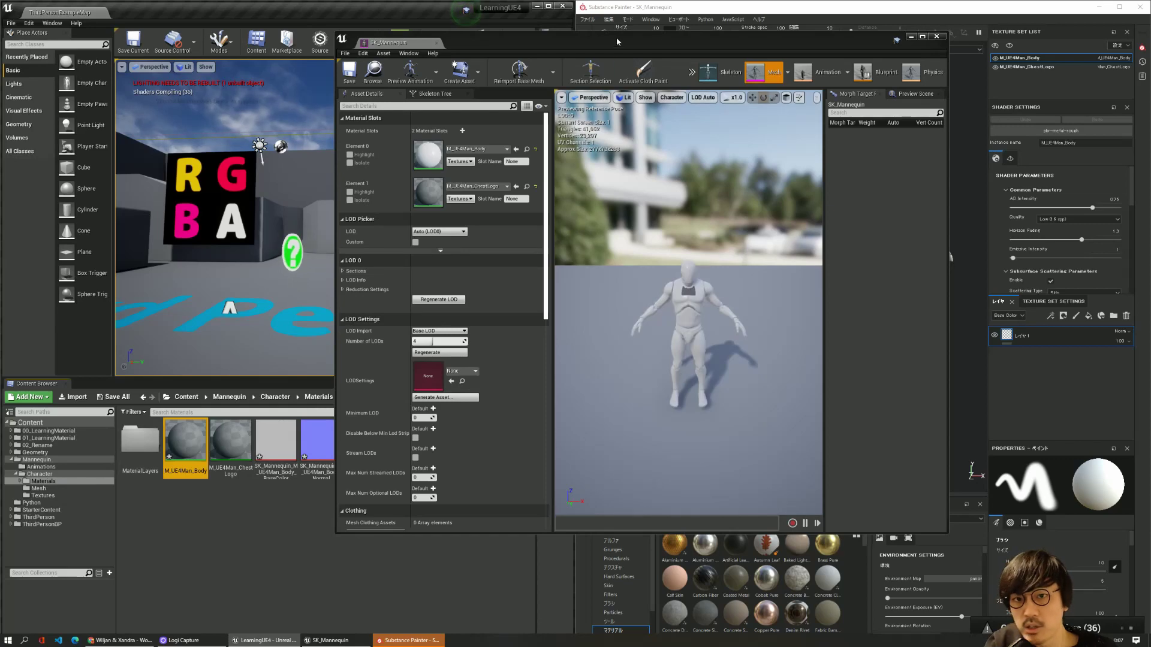
left_click_drag(601, 51, 738, 49)
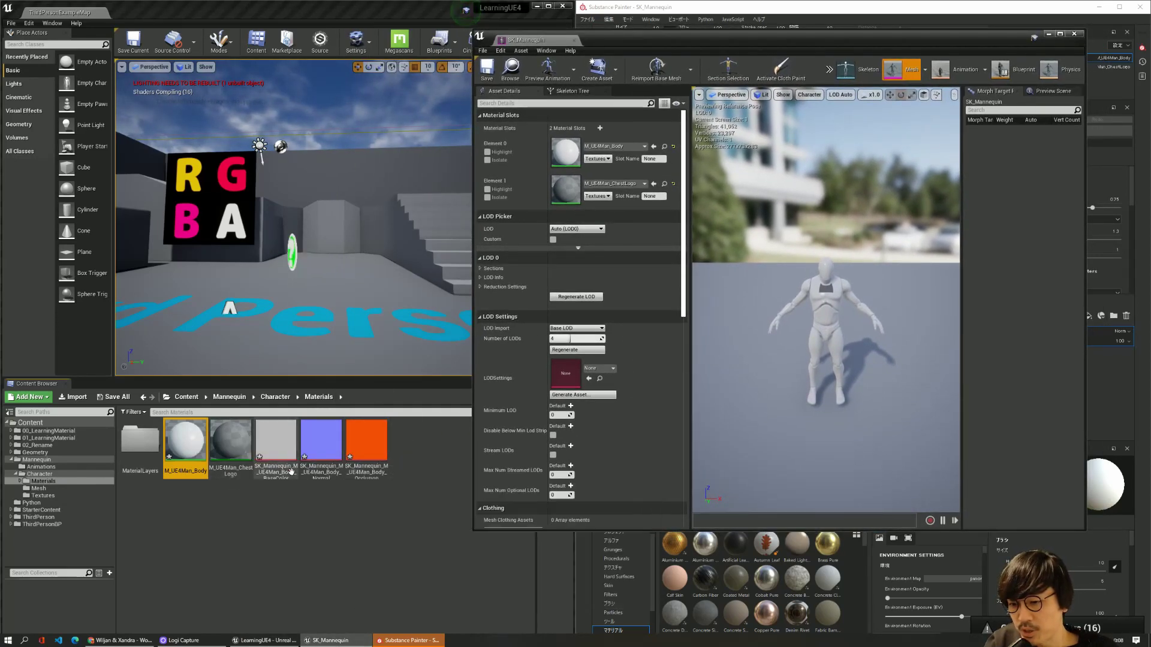
mouse_move(763, 48)
left_mouse_down()
mouse_move(677, 49)
mouse_move(434, 153)
left_mouse_up()
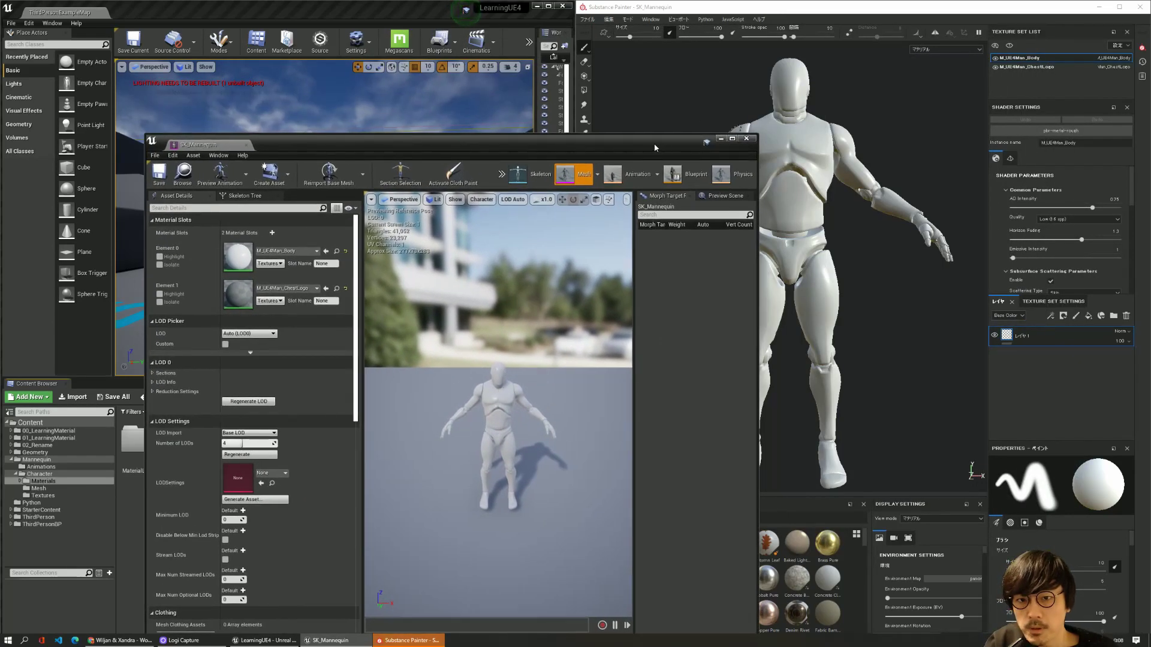
left_click_drag(713, 141, 665, 154)
left_click(529, 308)
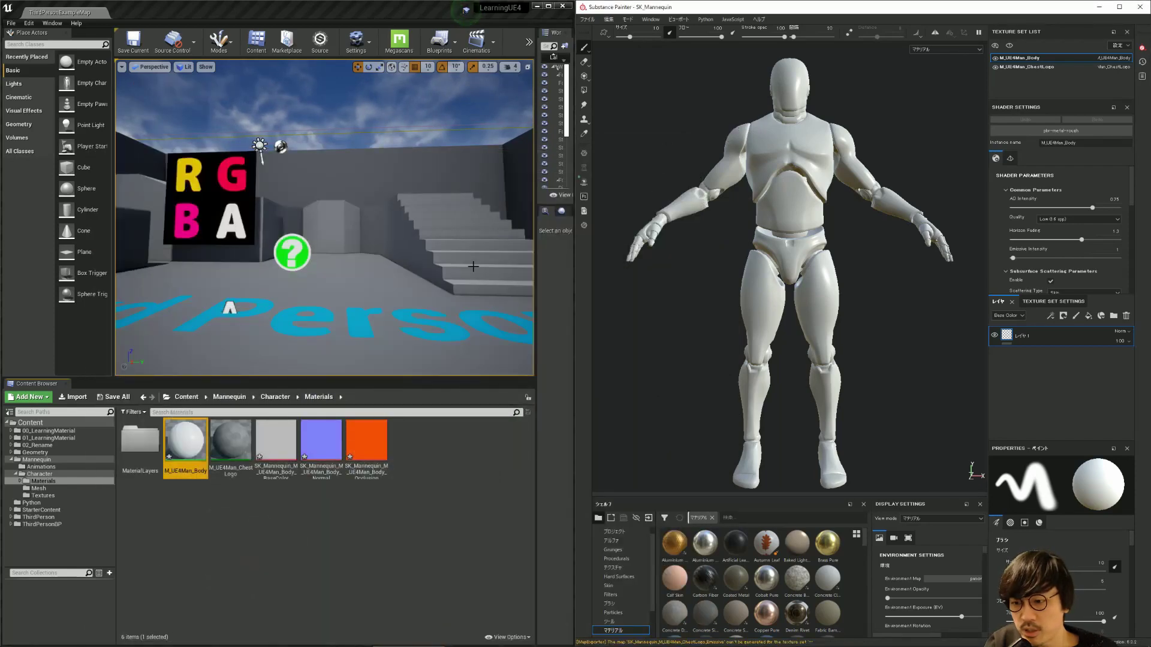
Step: Reopen the SK_Mannequin editor beside Substance Painter, widening and zooming its preview onto the mannequin
left_click(39, 489)
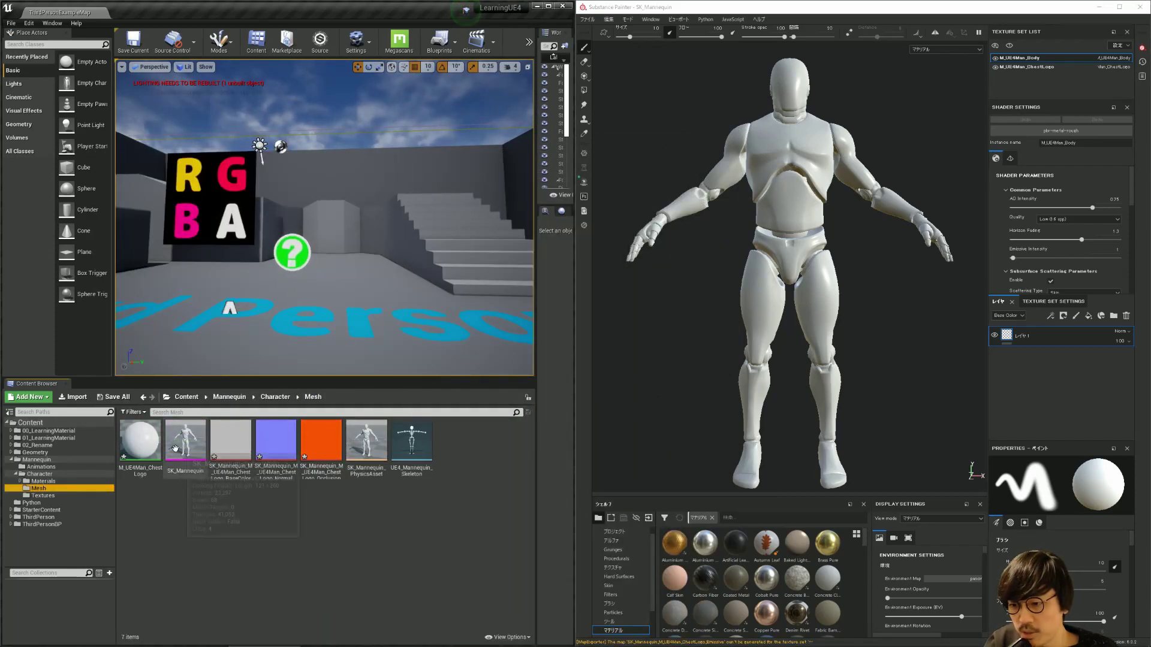
double_click(181, 444)
left_click_drag(468, 156, 407, 68)
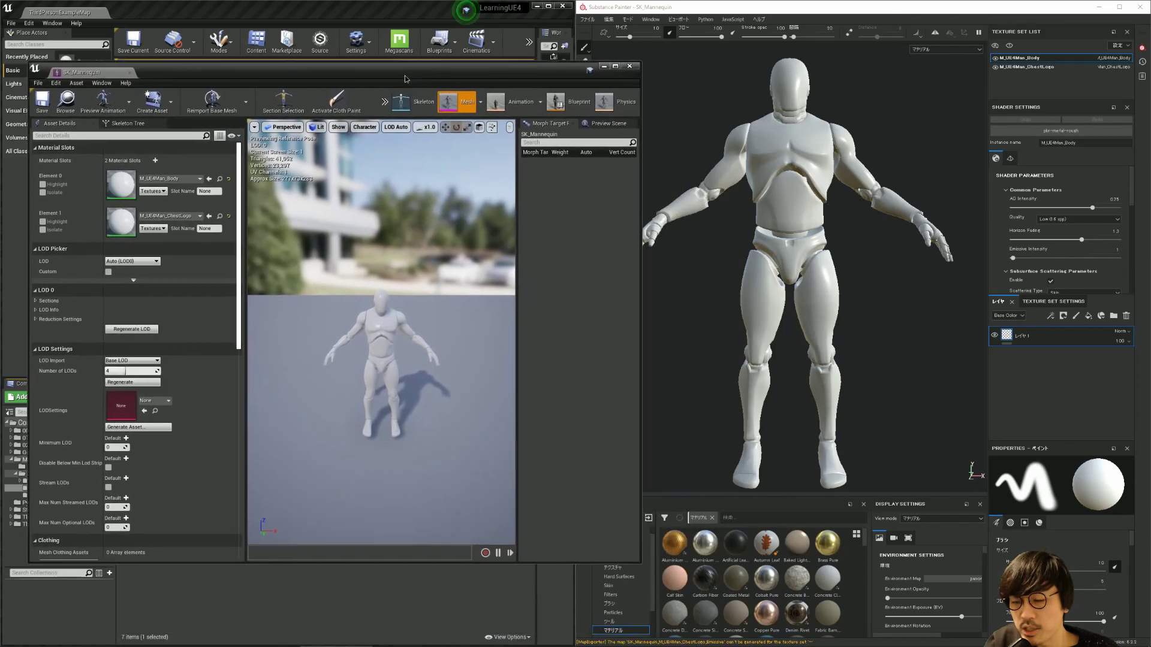
left_click_drag(241, 343, 146, 343)
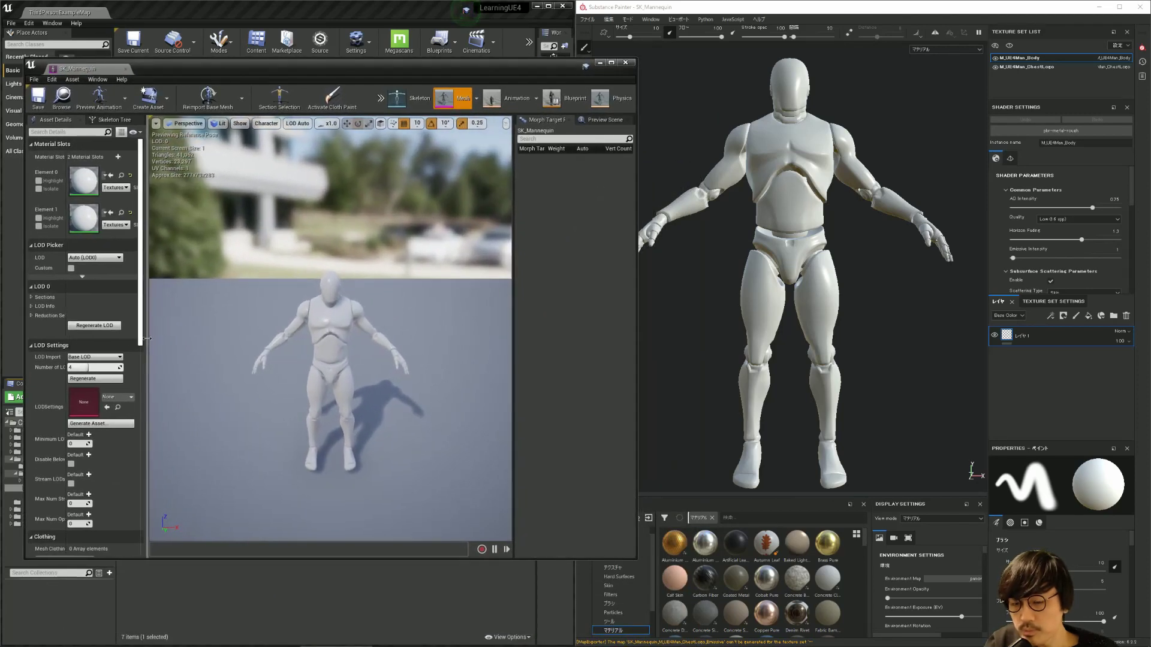
left_click_drag(507, 68, 443, 53)
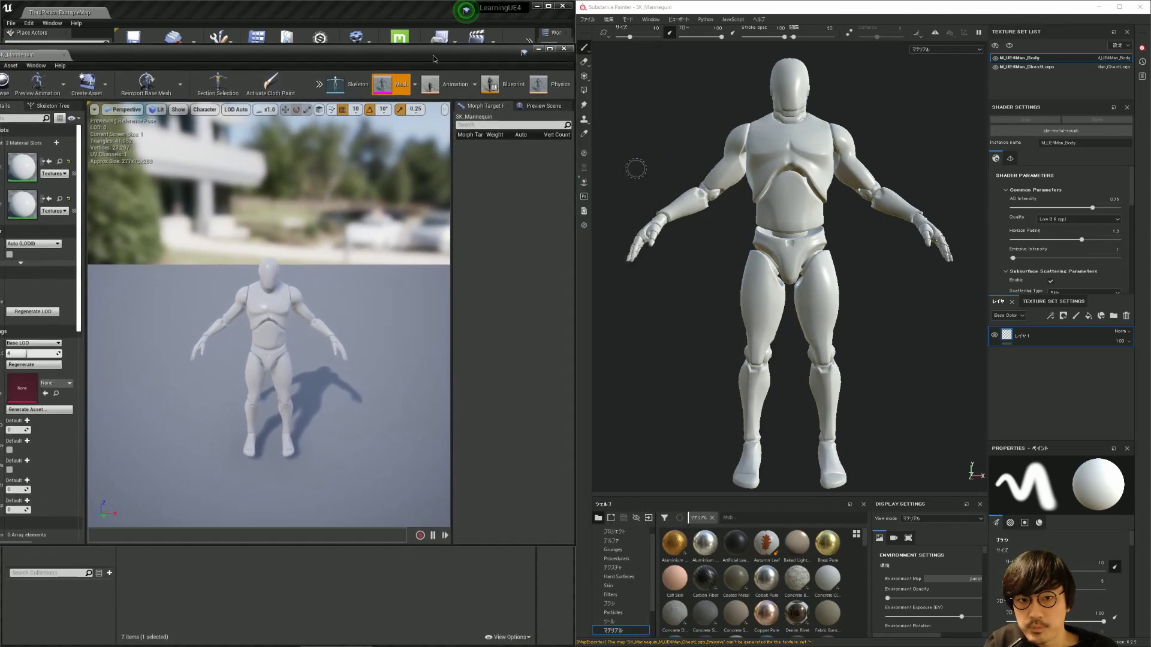
mouse_move(270, 336)
left_mouse_down()
mouse_move(270, 258)
mouse_move(239, 239)
left_mouse_up()
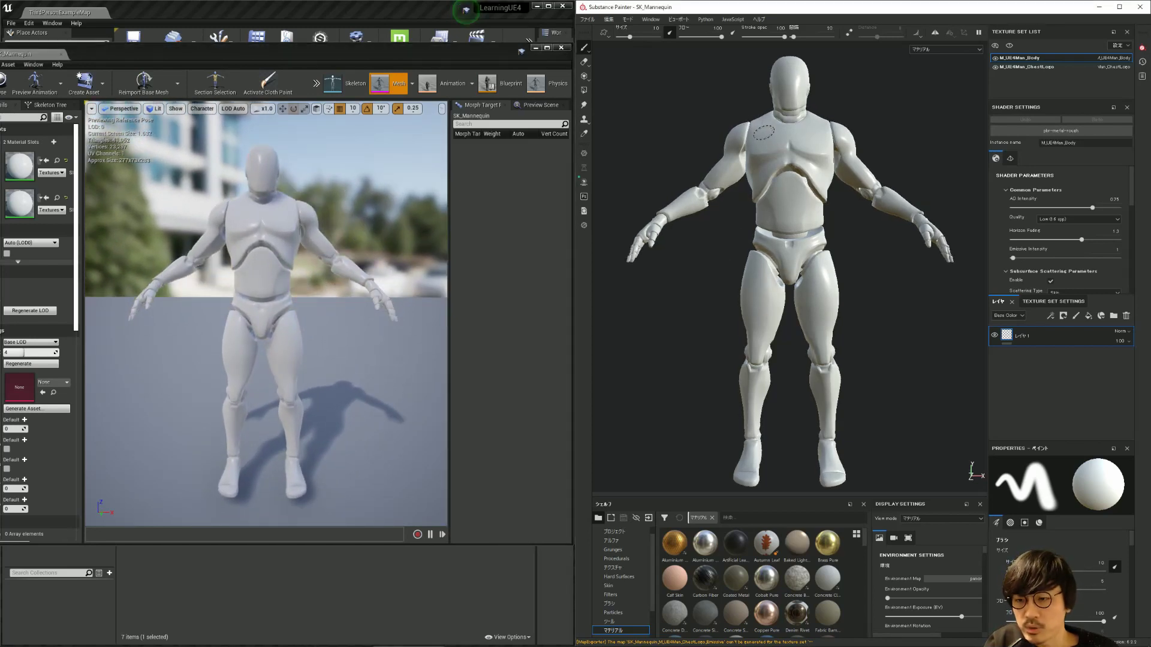
left_click_drag(738, 187, 749, 238, "alt")
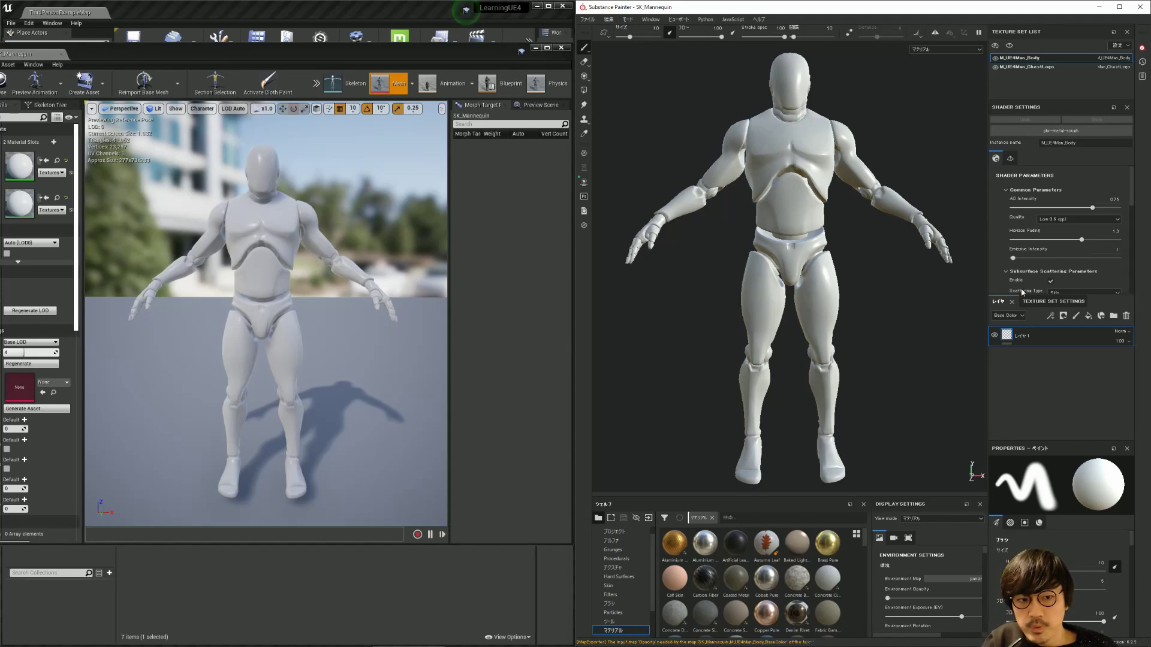
left_click_drag(1023, 297, 1027, 217)
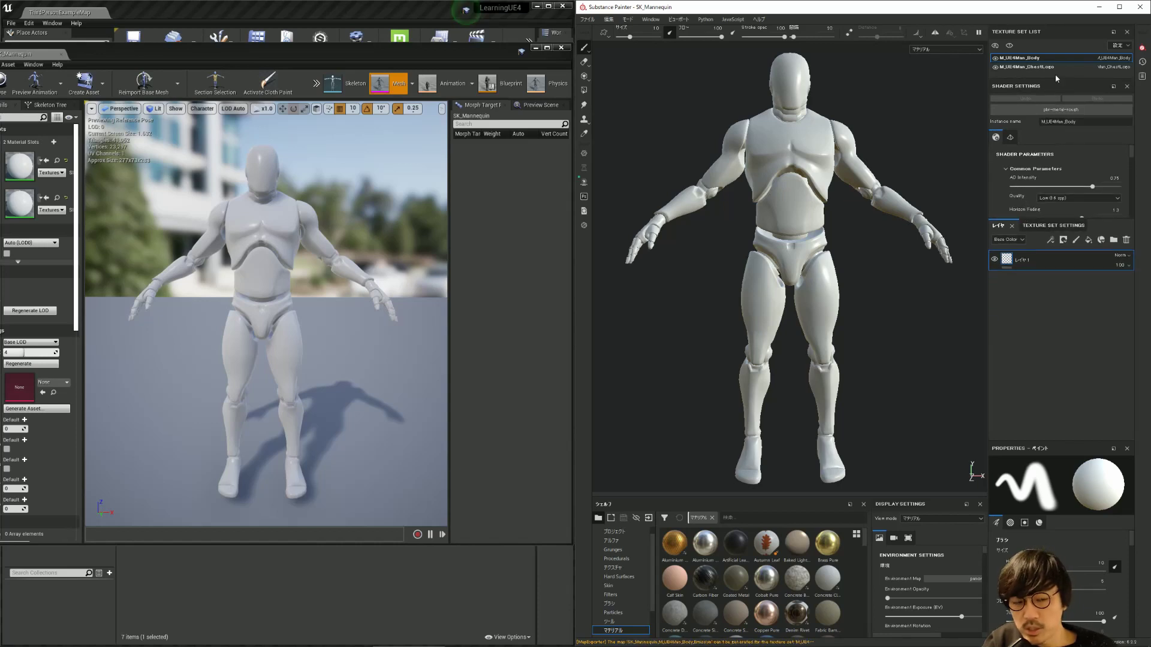
Step: Apply the Steel Painted Scraped Dirty smart material to the body and compare it in both viewports
left_click(1101, 241)
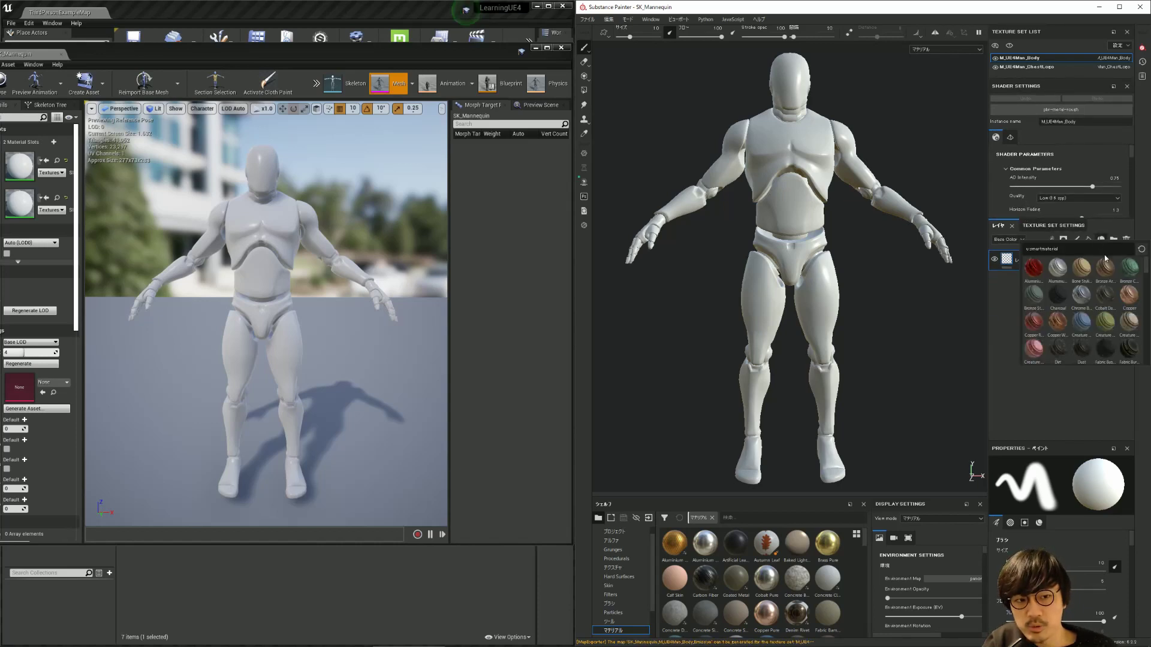
scroll(1082, 284, "down", 10)
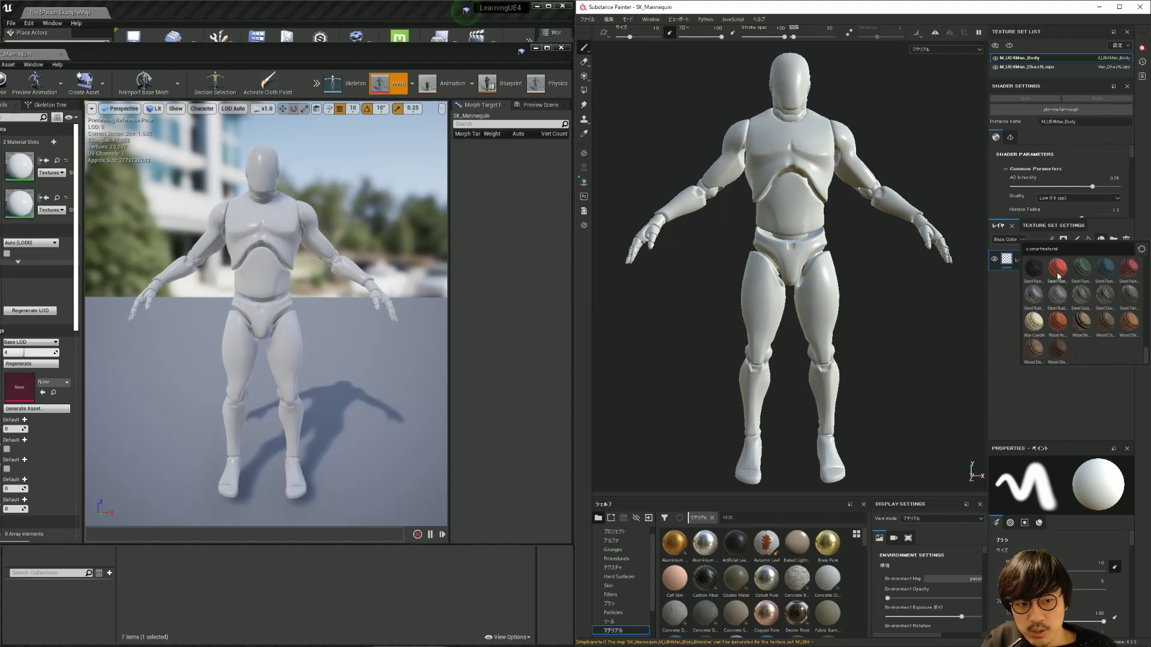
left_click(1059, 272)
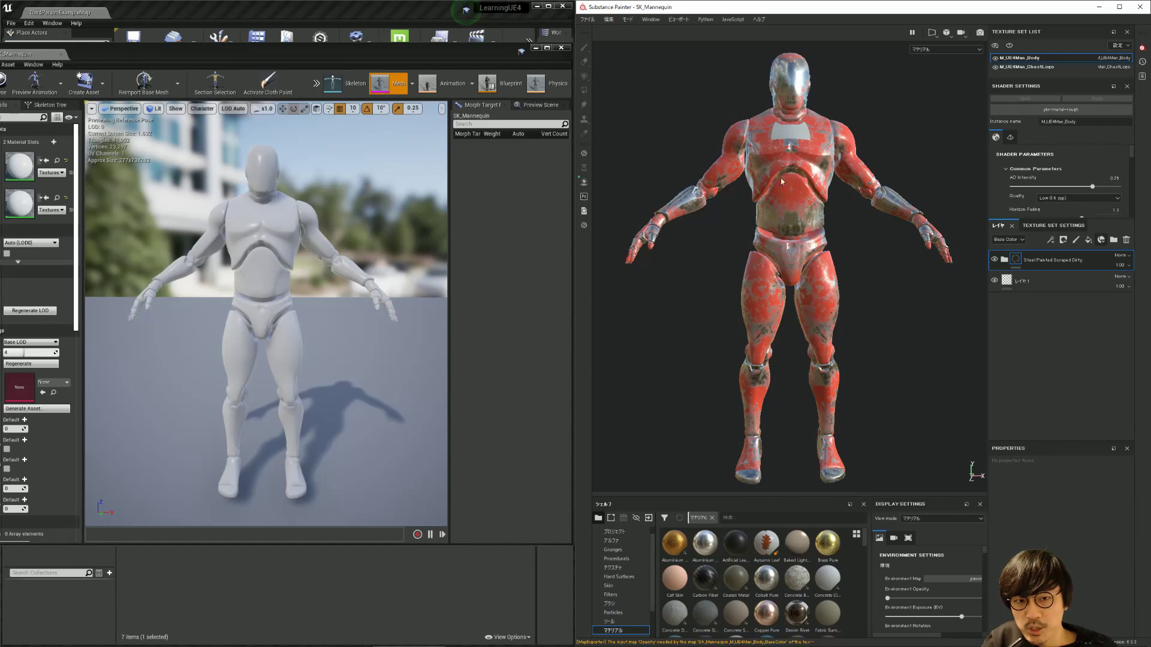
mouse_move(665, 151)
left_mouse_down("alt")
mouse_move(1007, 158)
mouse_move(653, 156)
left_mouse_up("alt")
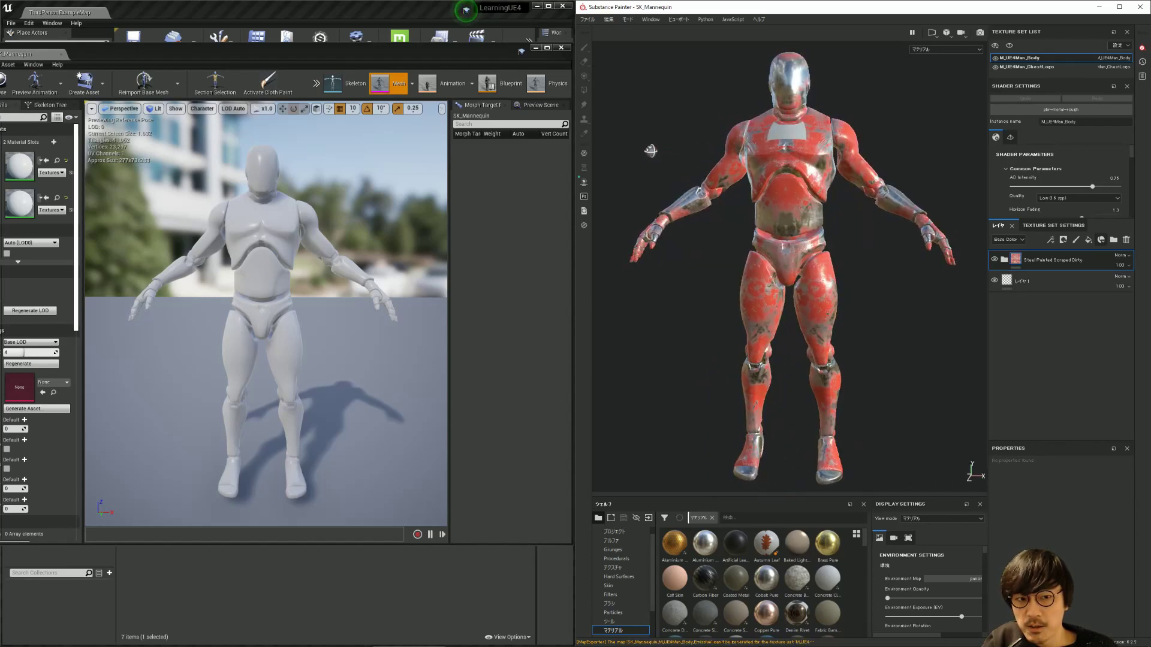
left_click(354, 192)
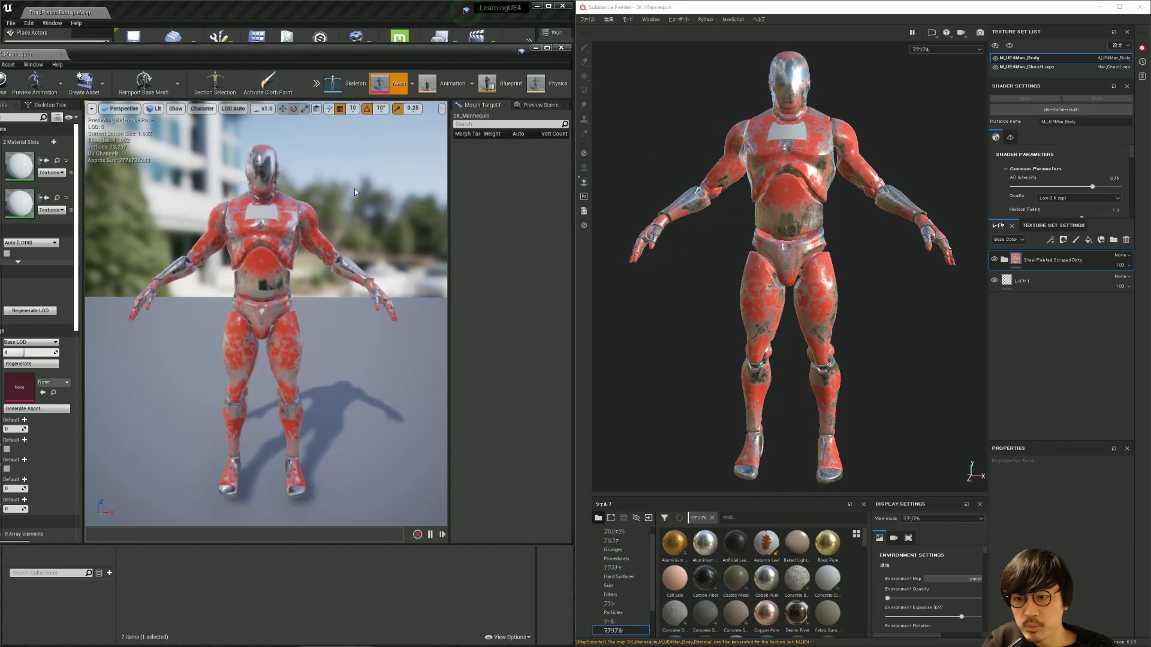
left_click_drag(310, 198, 369, 199)
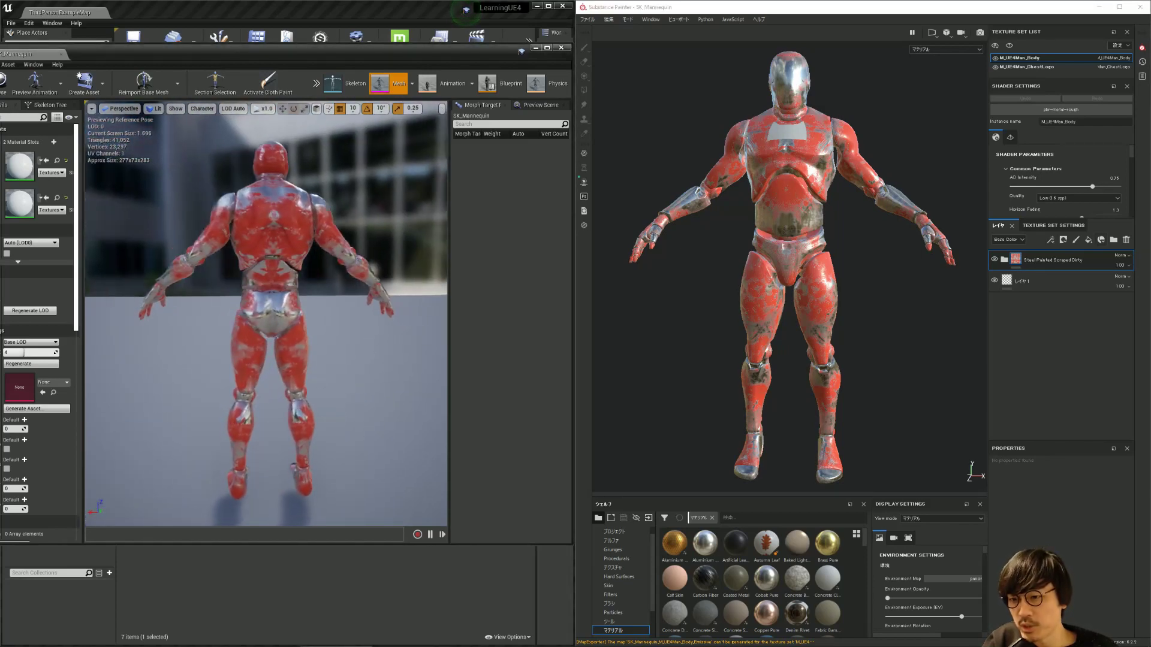
left_click_drag(749, 144, 981, 143, "alt")
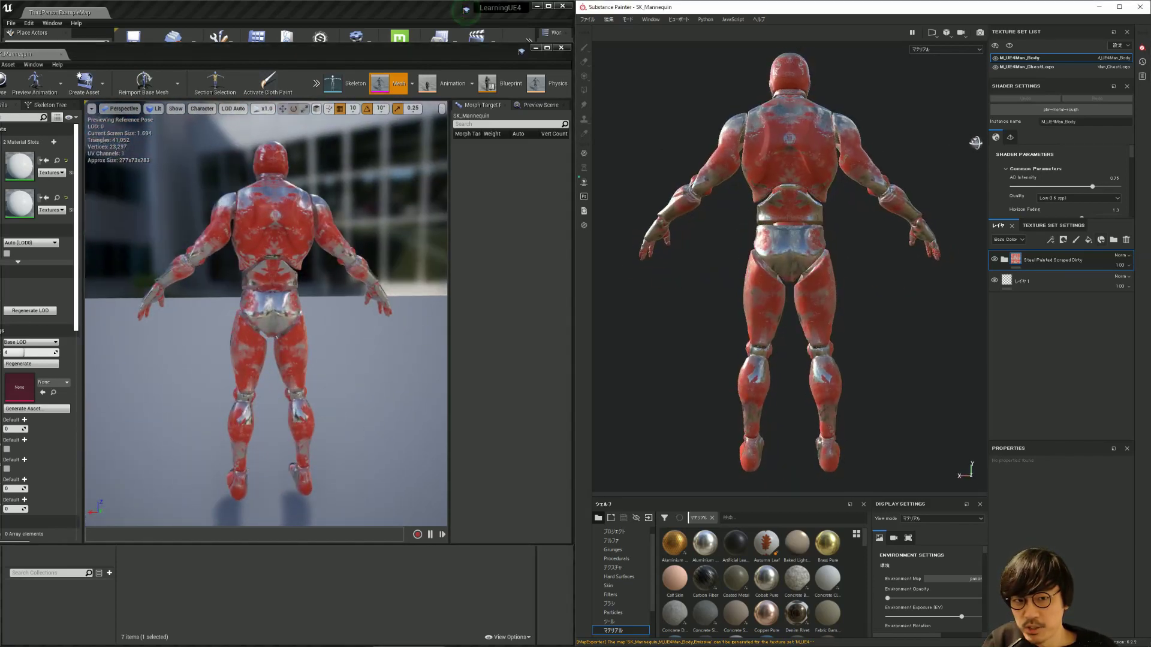
left_click_drag(404, 250, 281, 252)
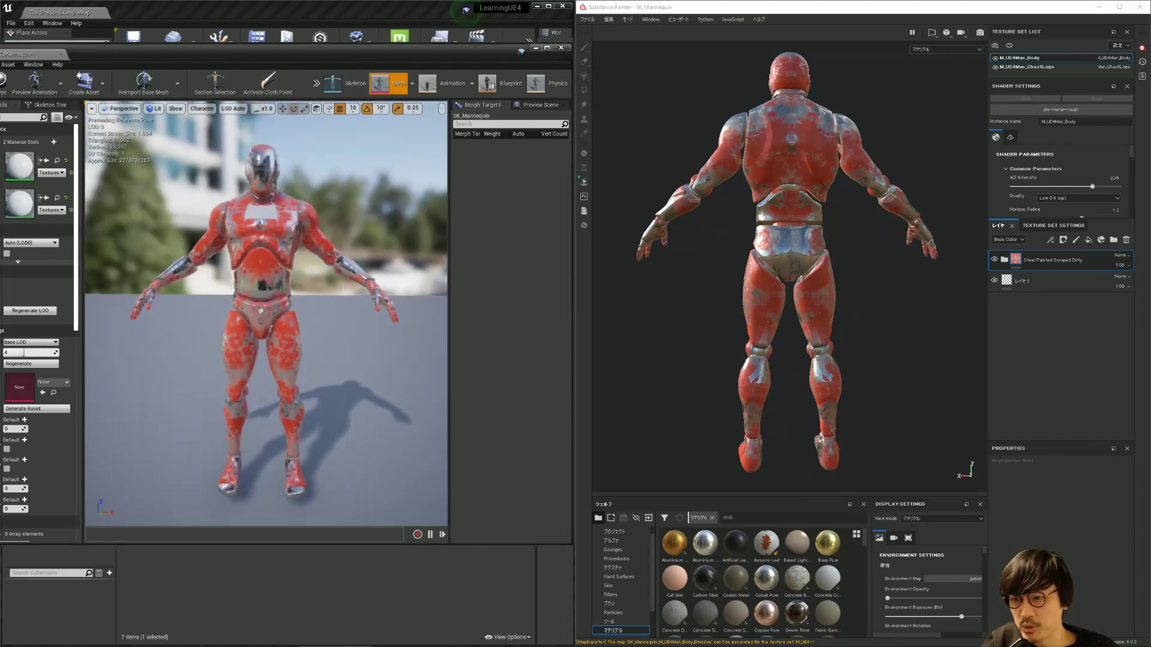
left_click_drag(317, 312, 331, 311)
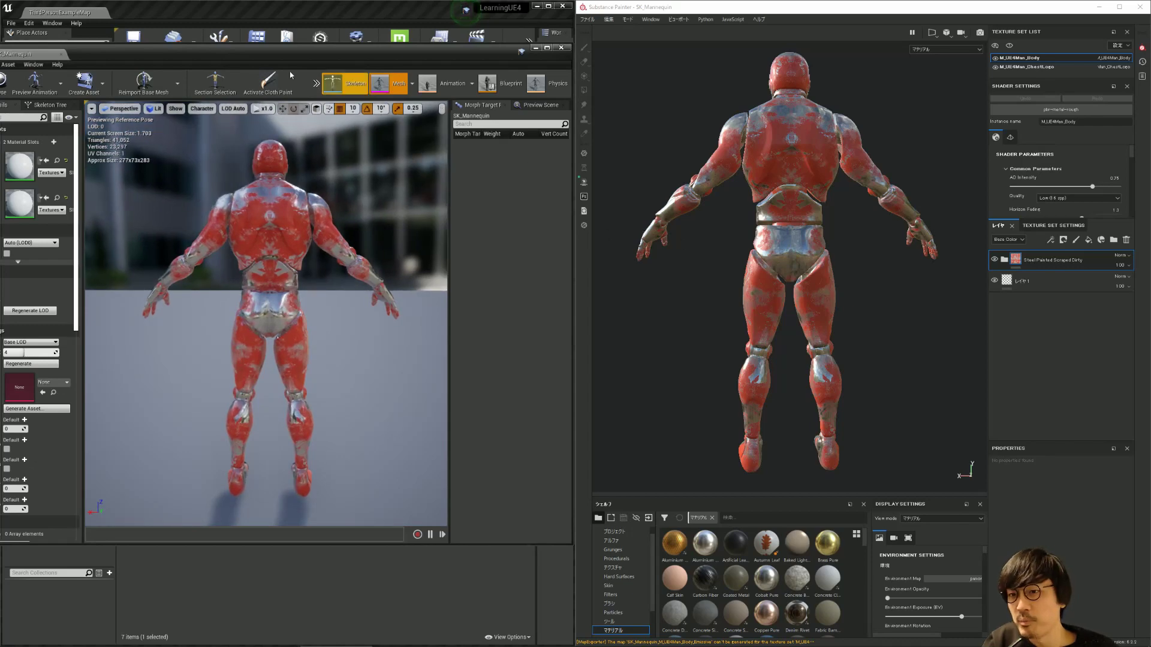
mouse_move(243, 57)
left_mouse_down()
mouse_move(238, 77)
mouse_move(286, 164)
mouse_move(291, 140)
left_mouse_up()
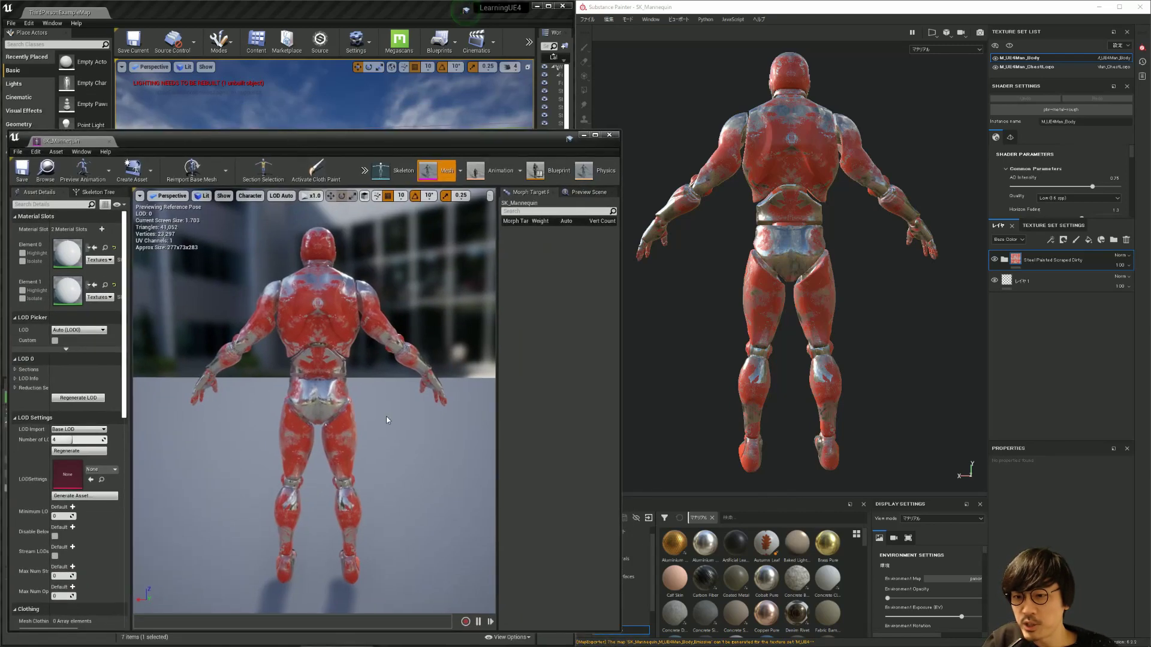
Step: Launch the level as a Standalone Game preview
left_click(531, 46)
mouse_move(554, 102)
left_click(654, 110)
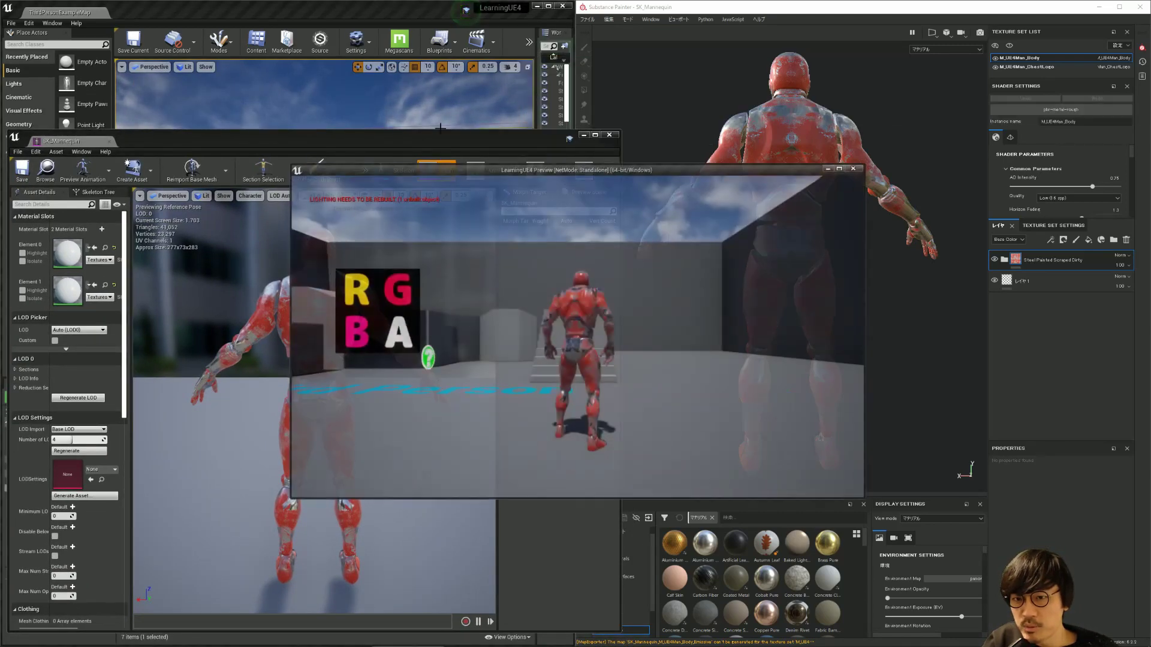
left_click_drag(456, 169, 434, 148)
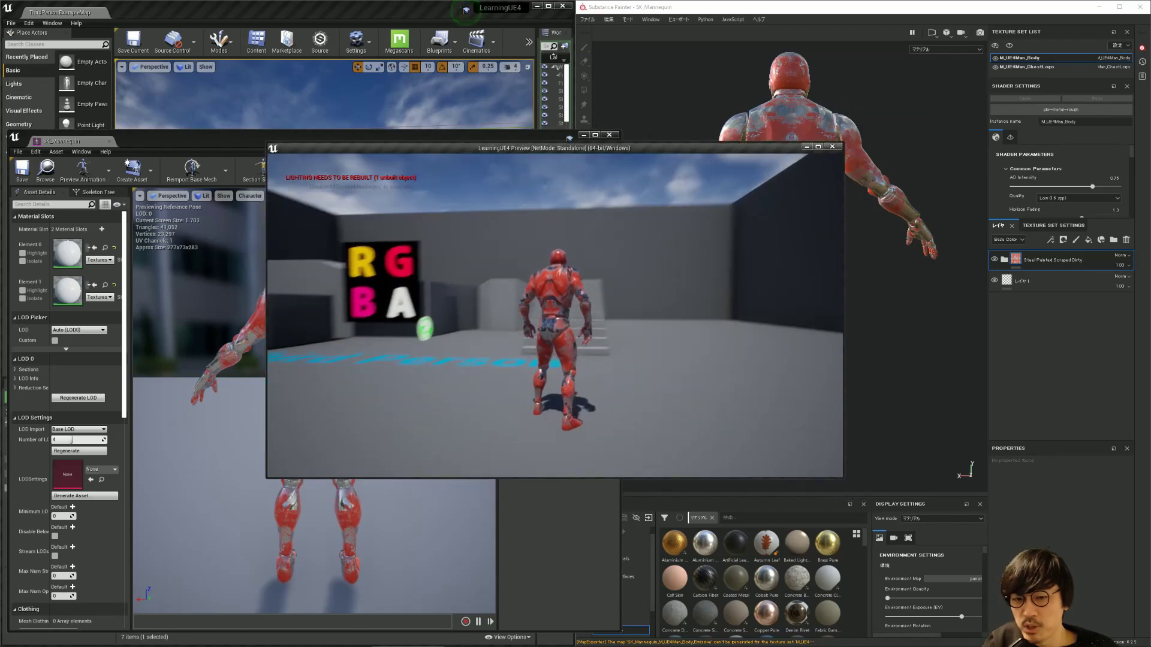
Step: Run the mannequin up the stairs and along the ledge, then release control and move the preview aside
key("w")
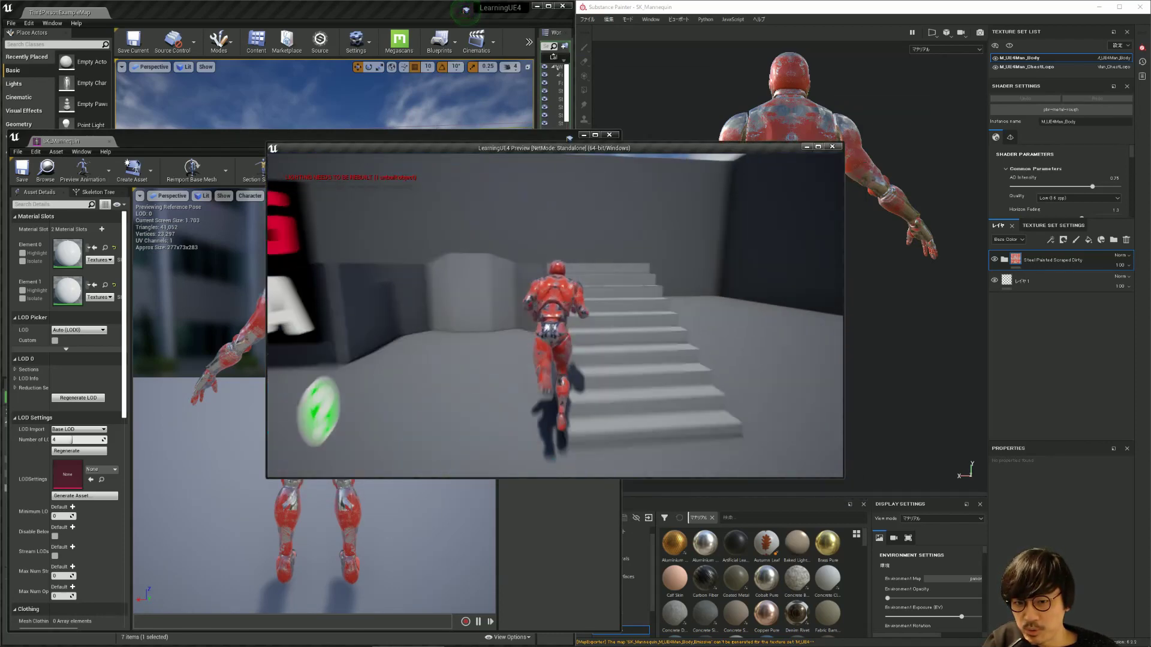
key("a")
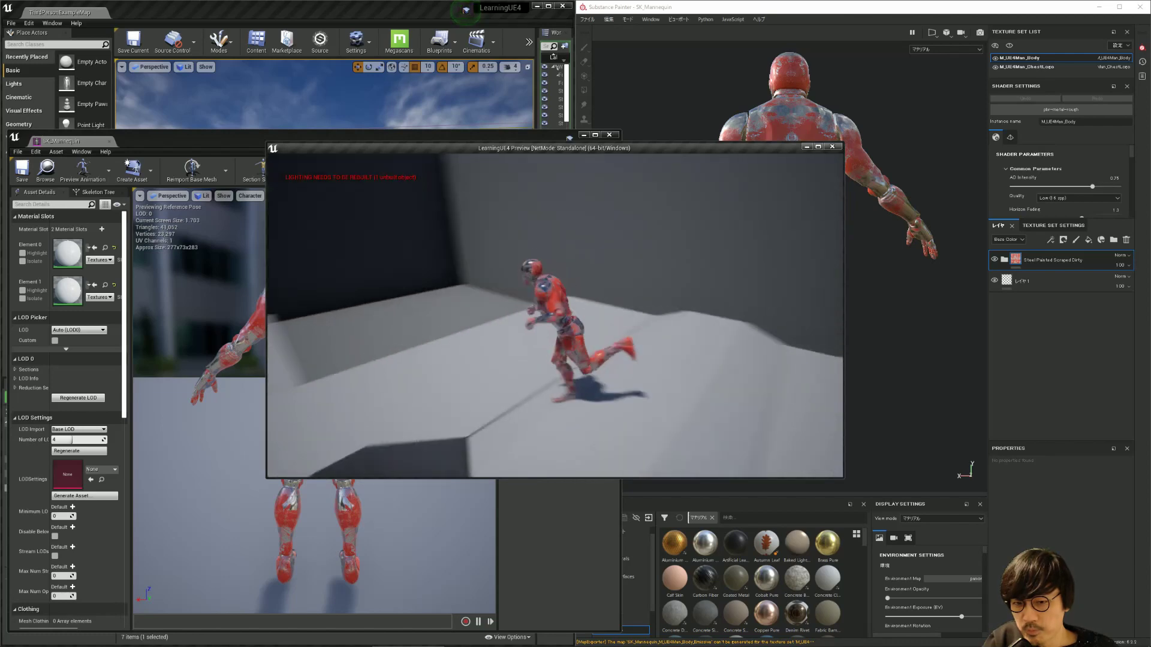
key("a")
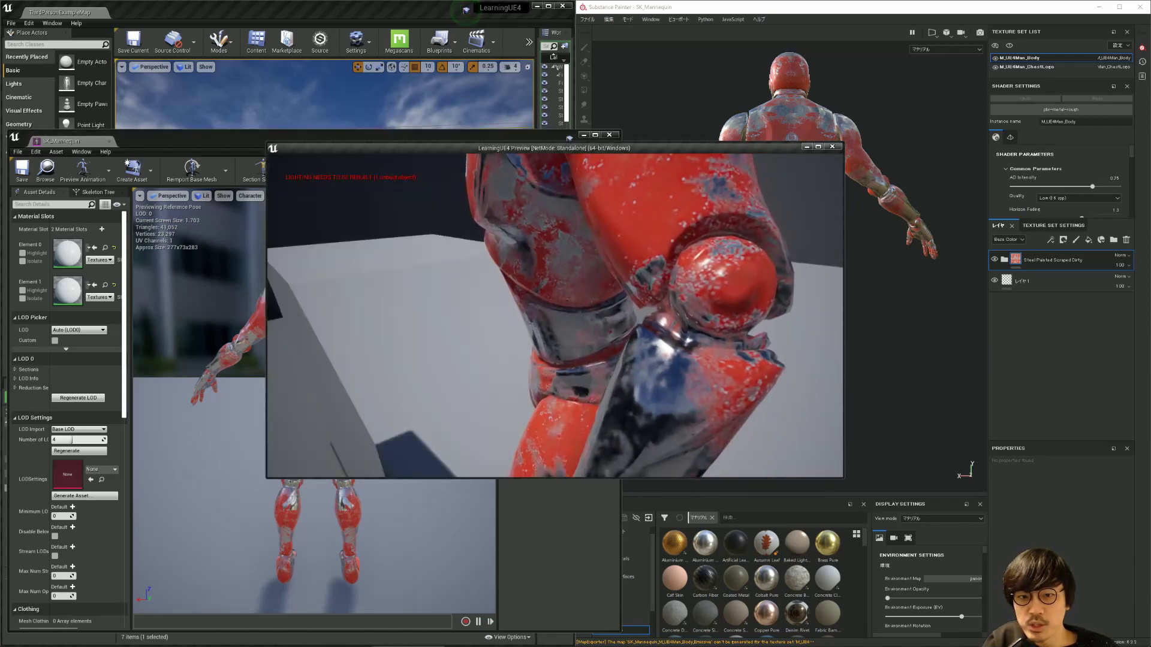
key("shift+F1")
left_click_drag(520, 153, 256, 34)
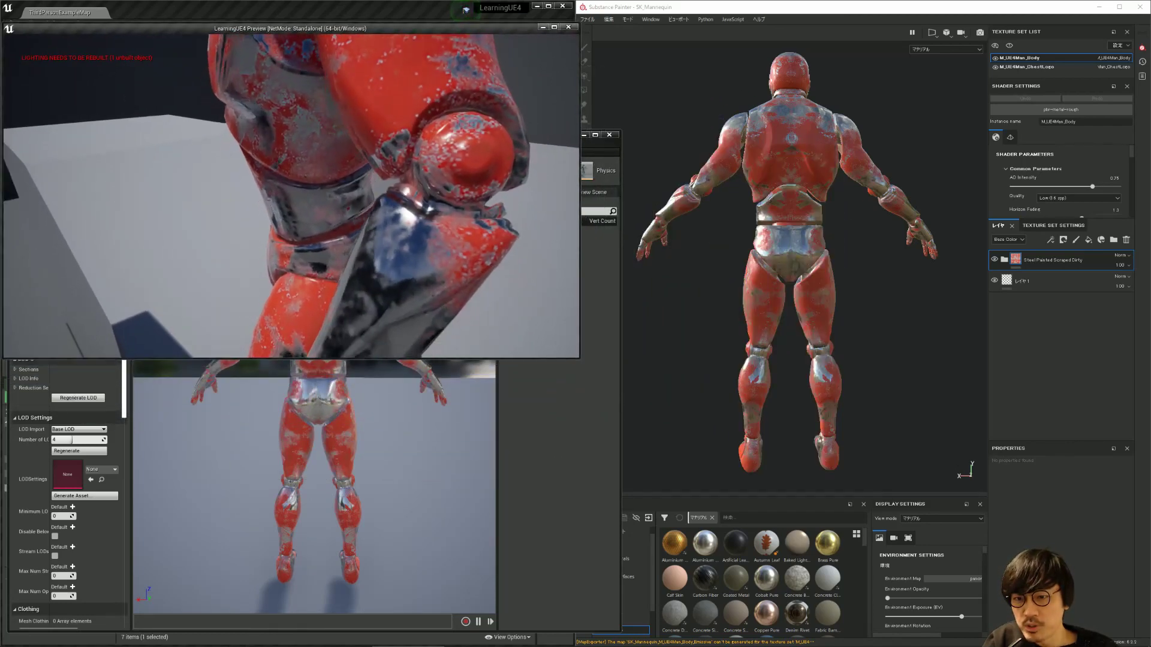
left_click(1062, 262)
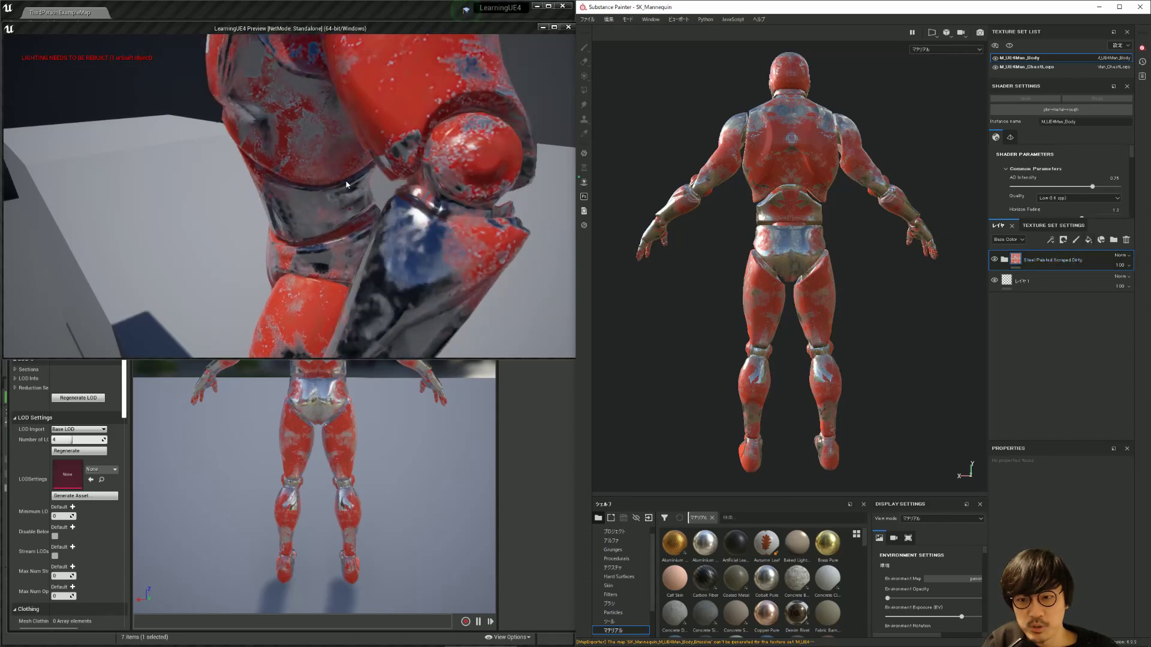
left_click(1102, 241)
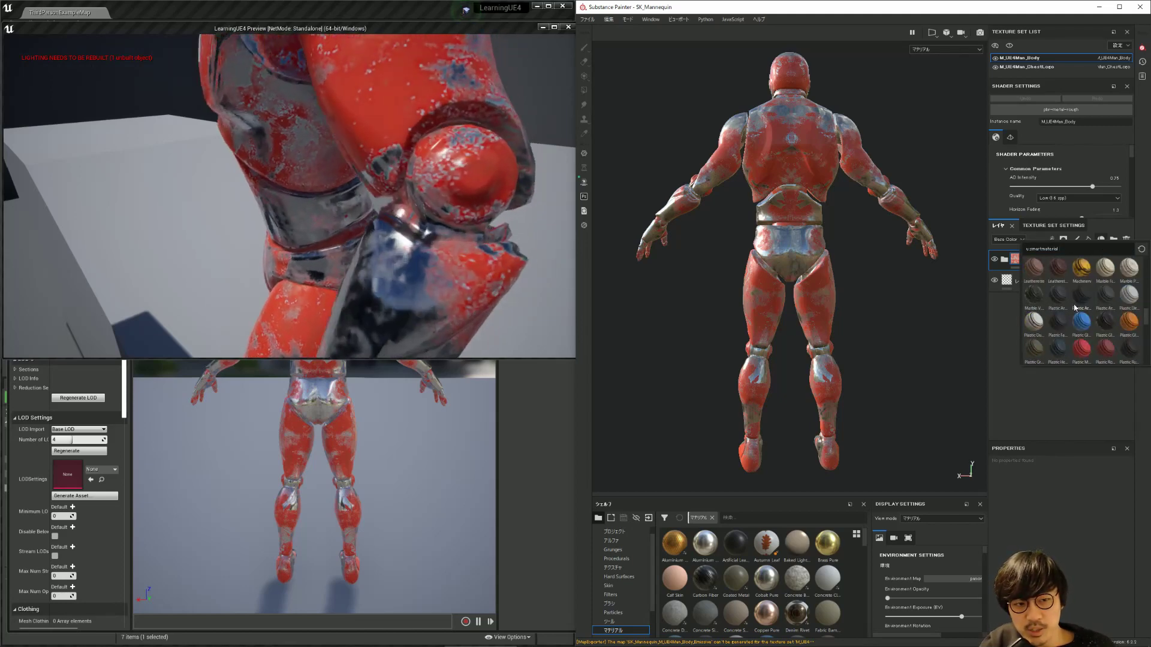
scroll(1076, 335, "up", 5)
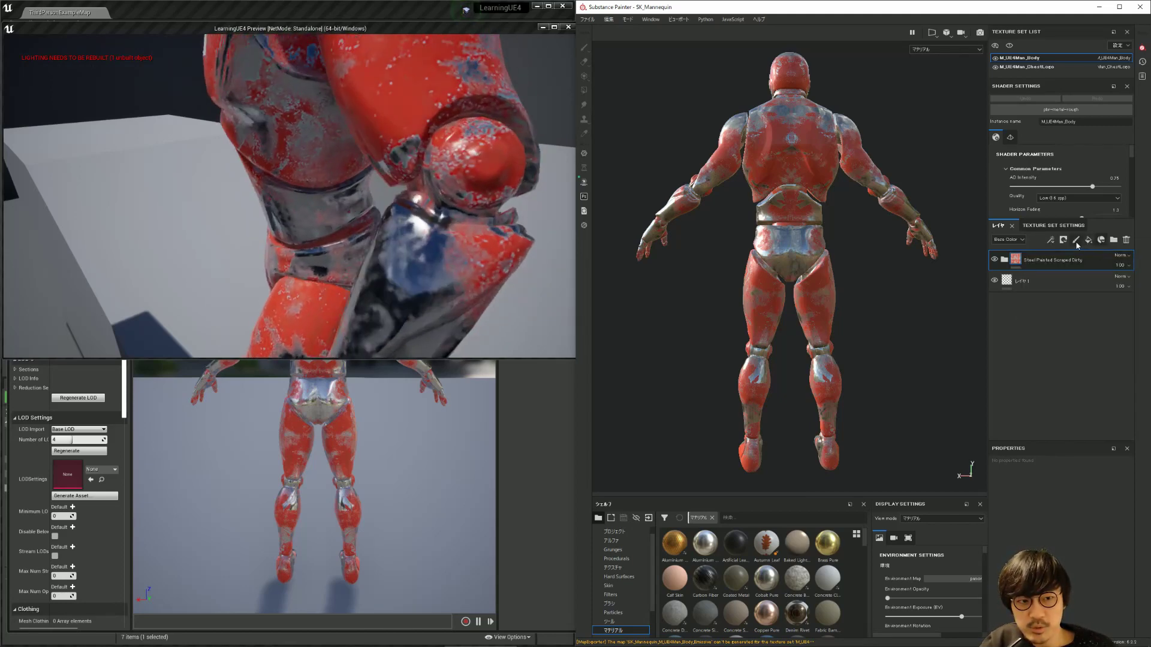
Step: Add a paint layer and pick a gold material for its brush
left_click(1076, 241)
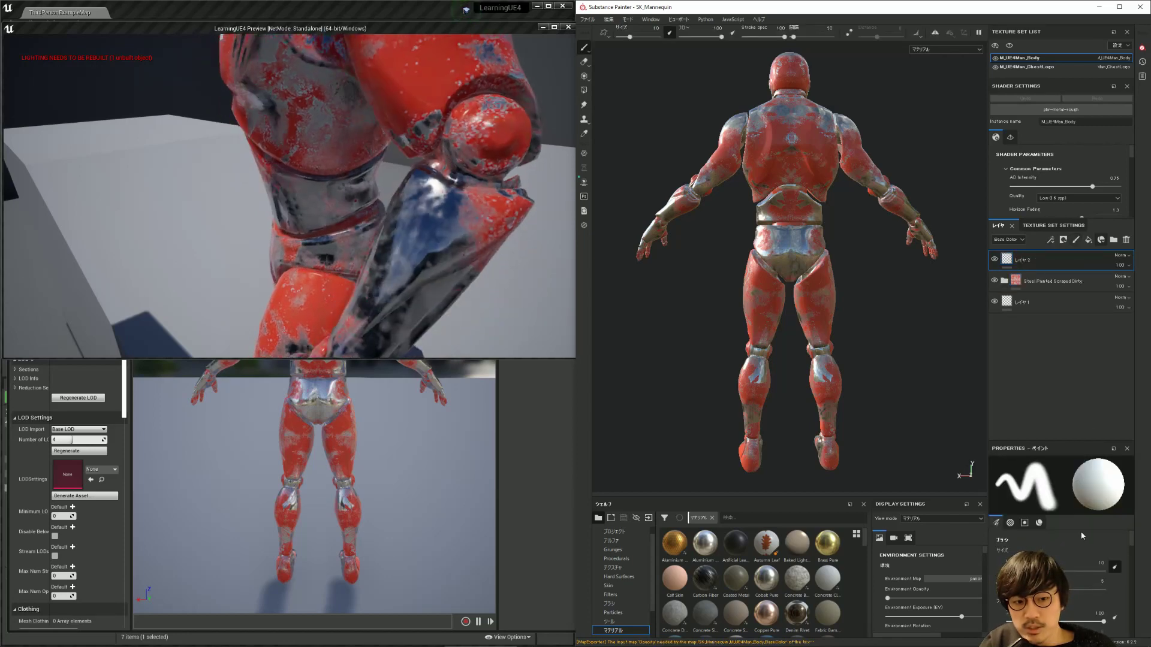
scroll(1061, 459, "down", 5)
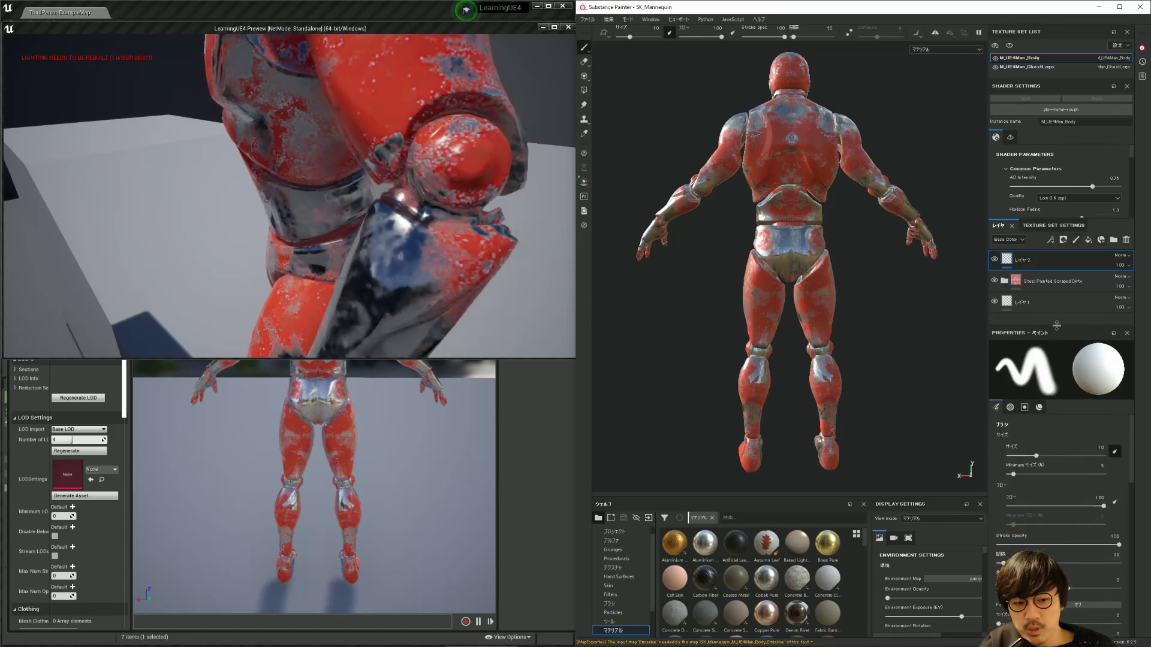
scroll(1067, 462, "down", 1)
scroll(1067, 461, "down", 1)
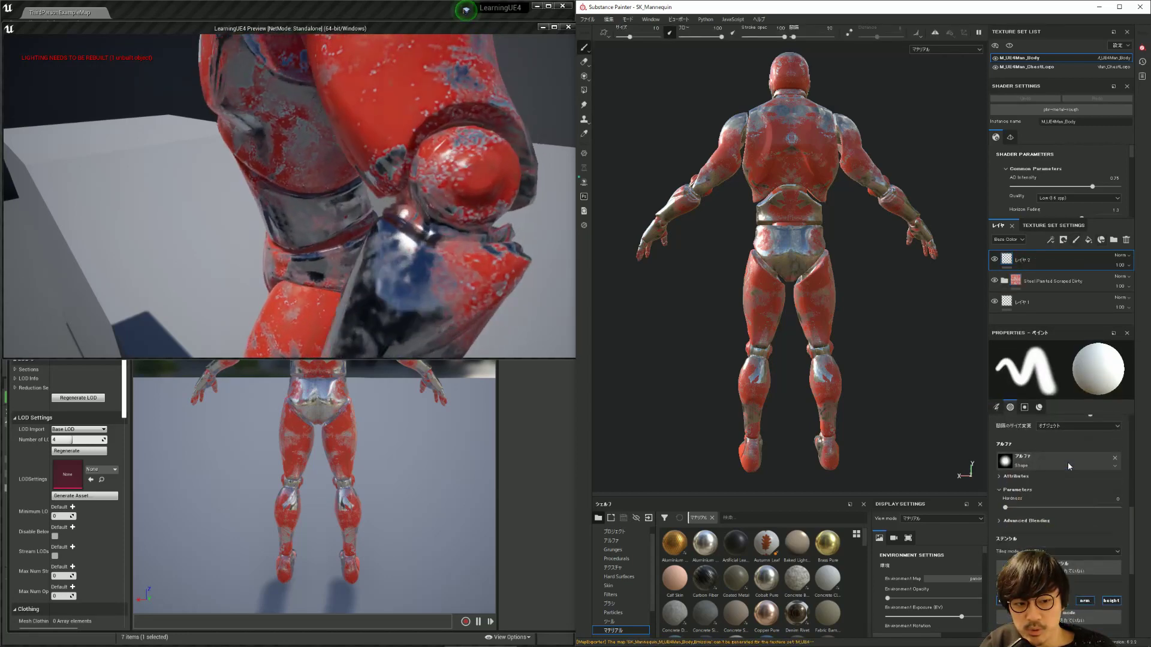
scroll(1067, 462, "down", 1)
scroll(1067, 462, "down", 1)
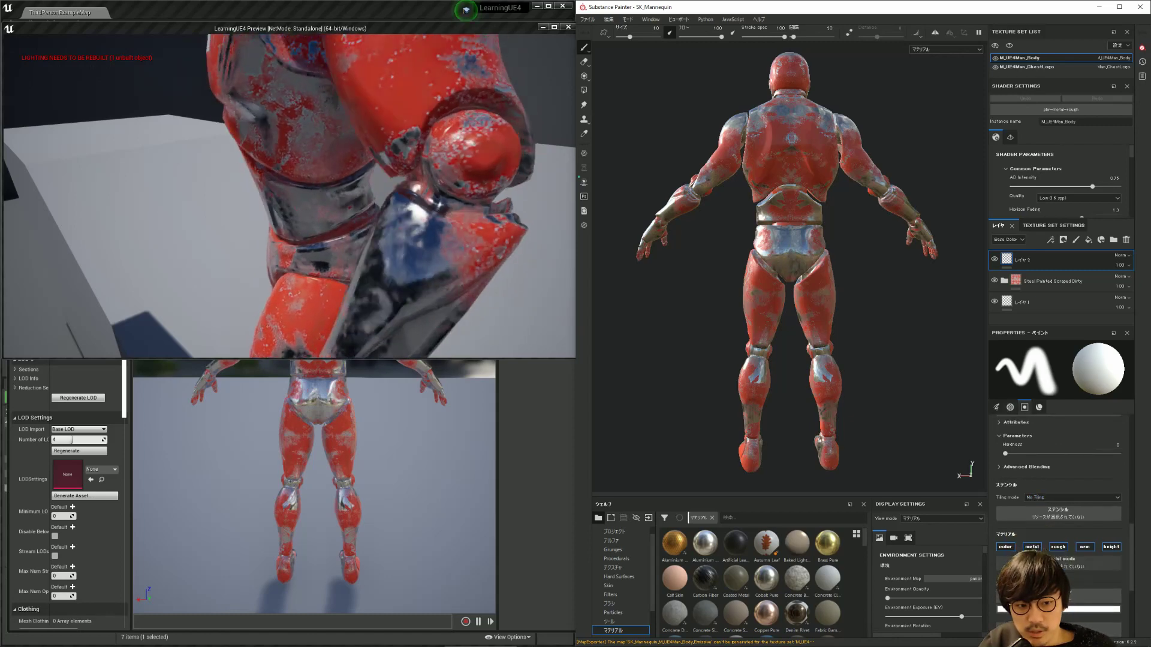
left_click(1060, 563)
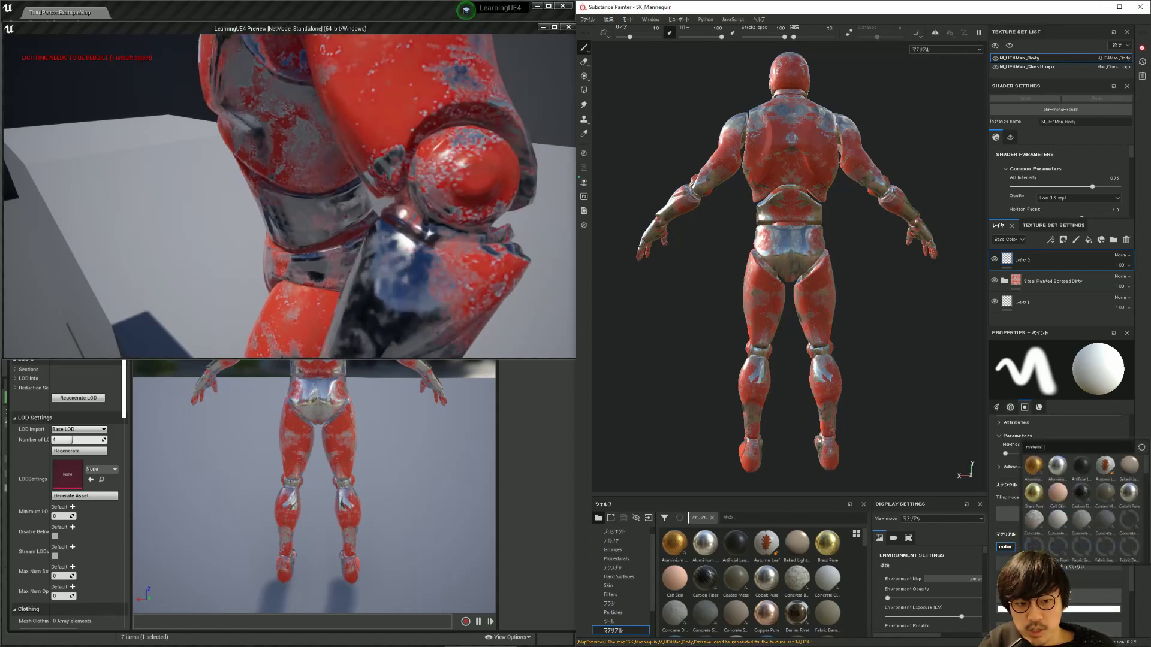
left_click(1034, 471)
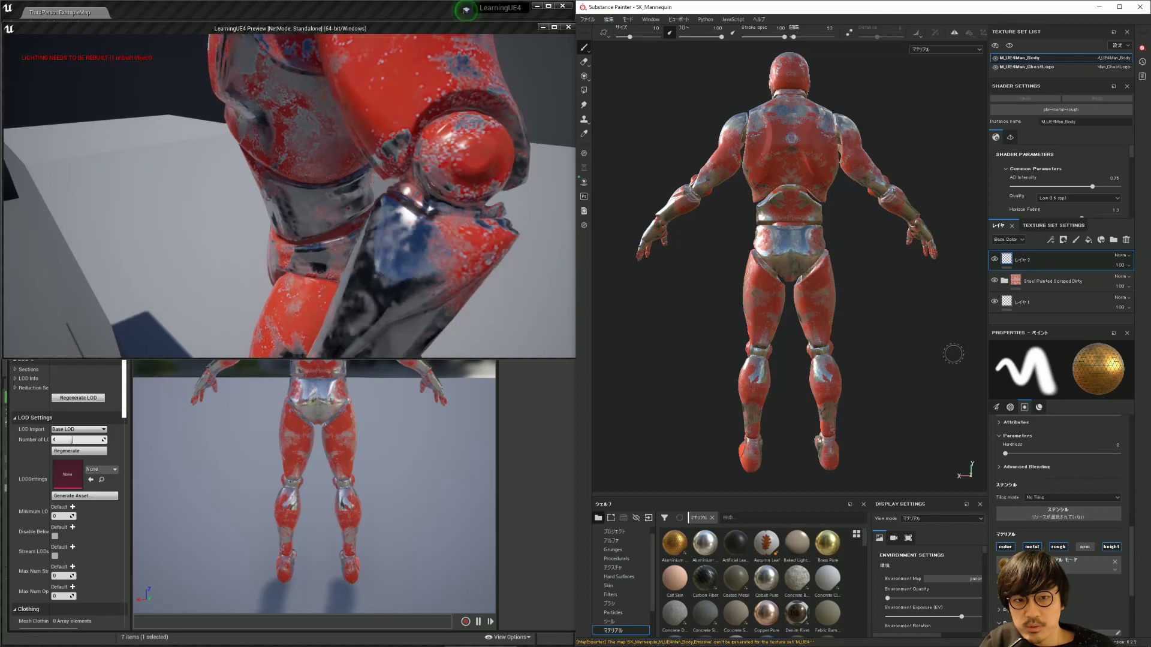
Step: Add a fill layer on top of the stack, turning the mannequin plain white
left_click_drag(875, 253, 1035, 273, "alt")
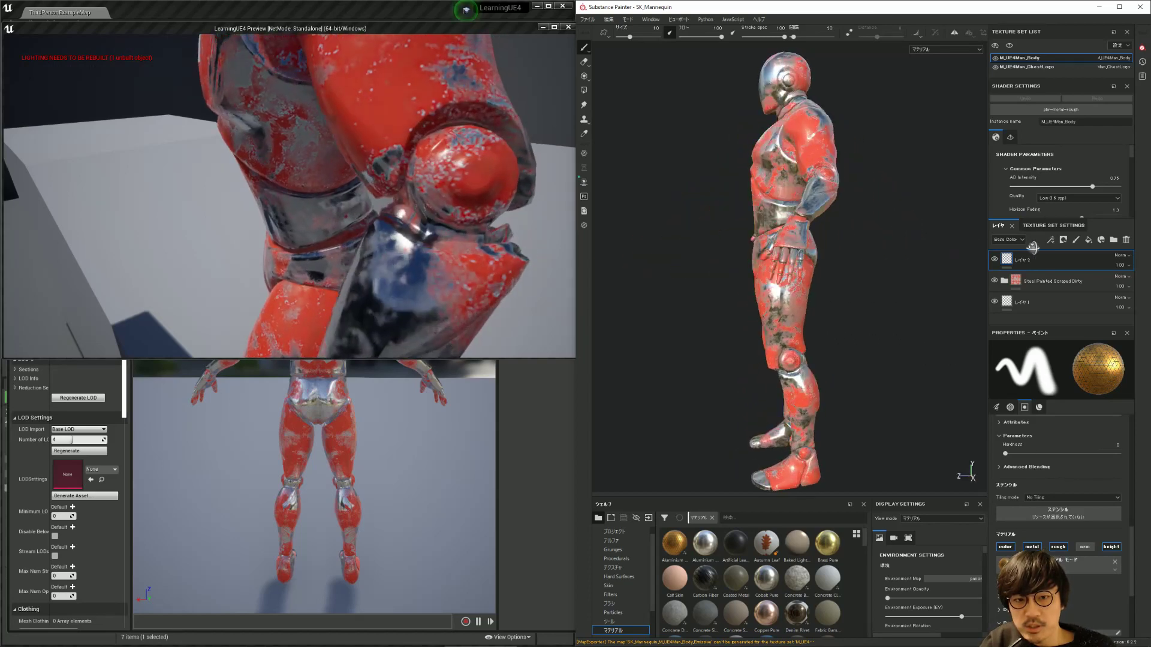
left_click_drag(893, 314, 845, 341, "alt")
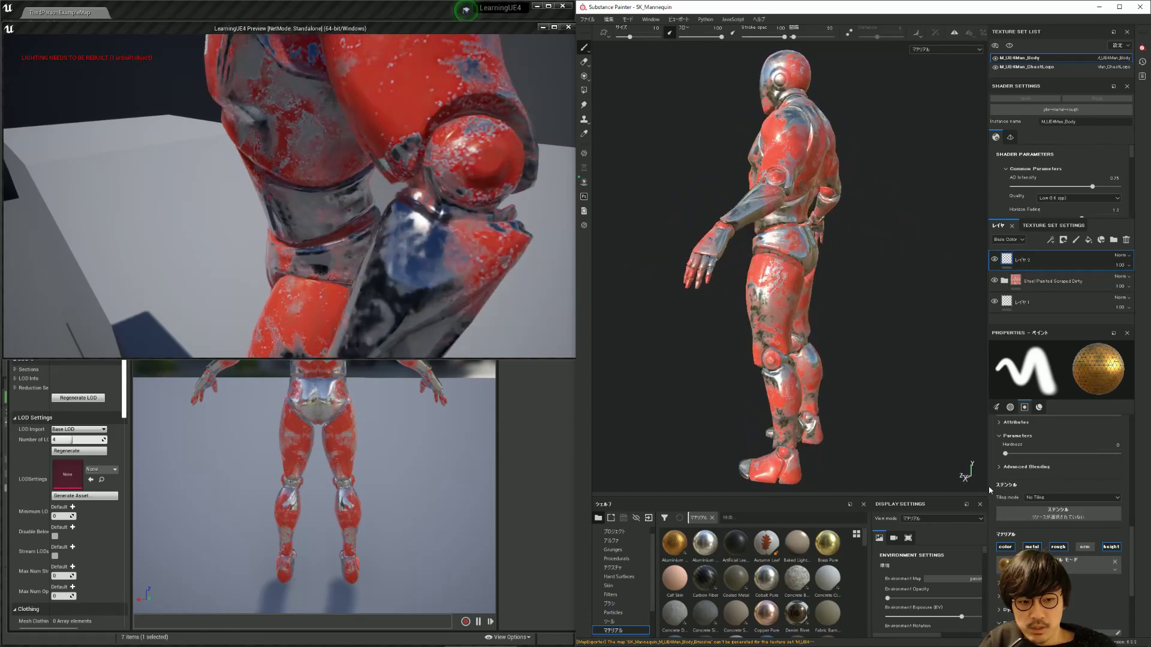
scroll(1068, 557, "down", 1)
scroll(1067, 556, "down", 1)
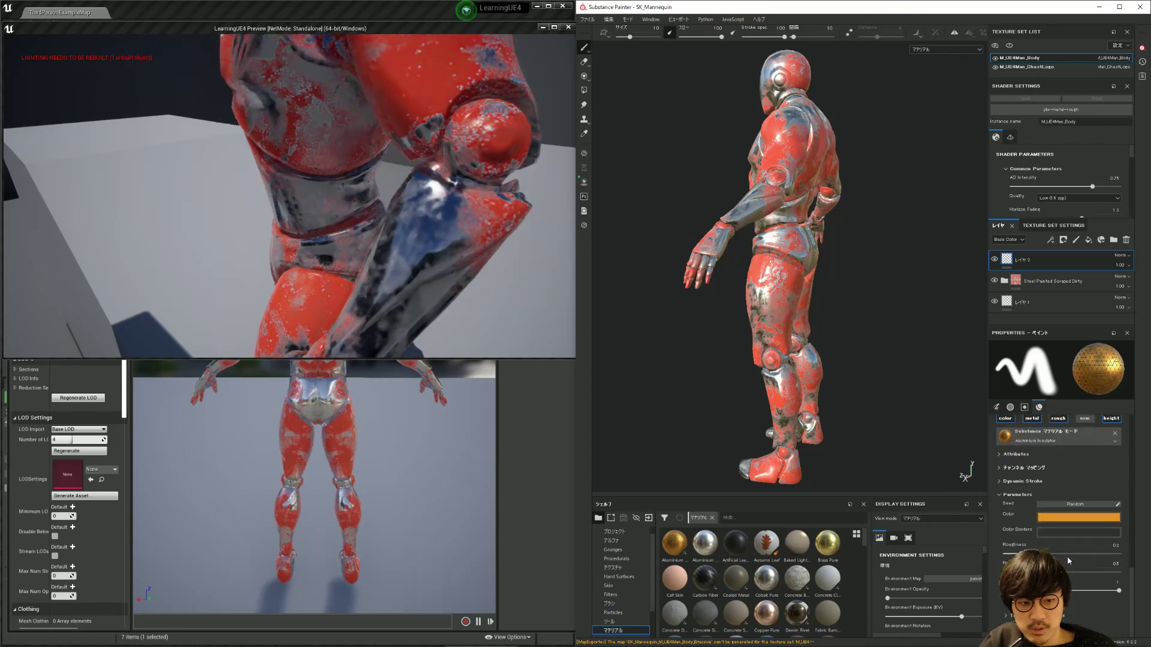
left_click(1089, 240)
left_click_drag(898, 274, 804, 265, "alt")
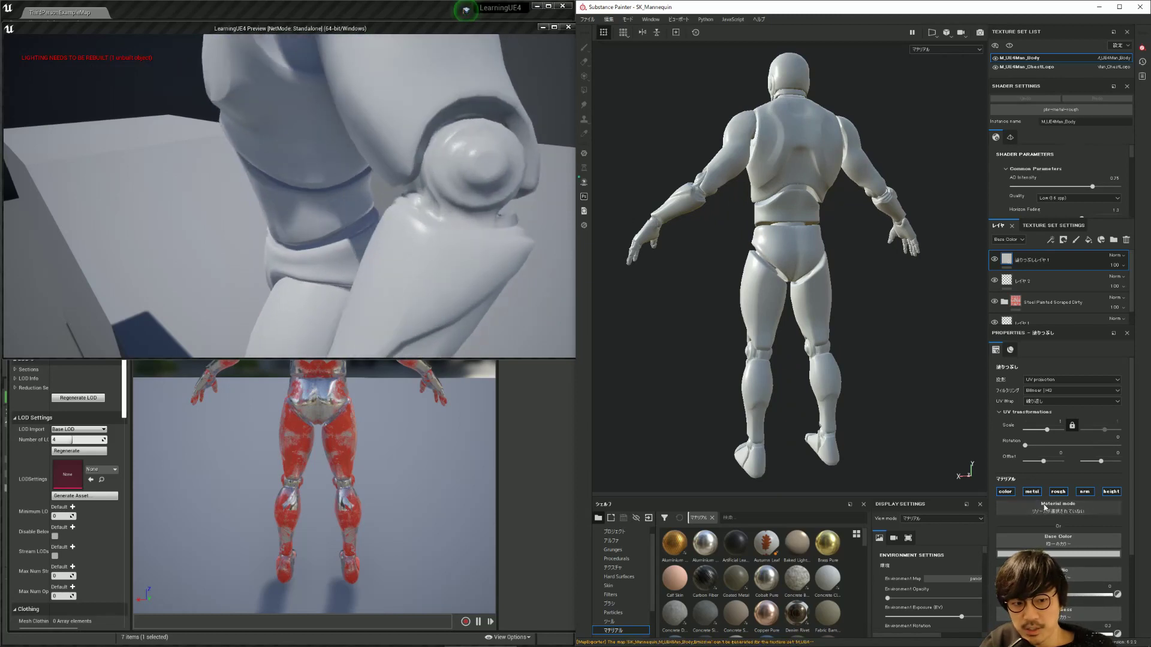
Step: Assign Aluminium Insulator to the fill layer and check the gold result in the running game
left_click(1044, 506)
left_click(1032, 548)
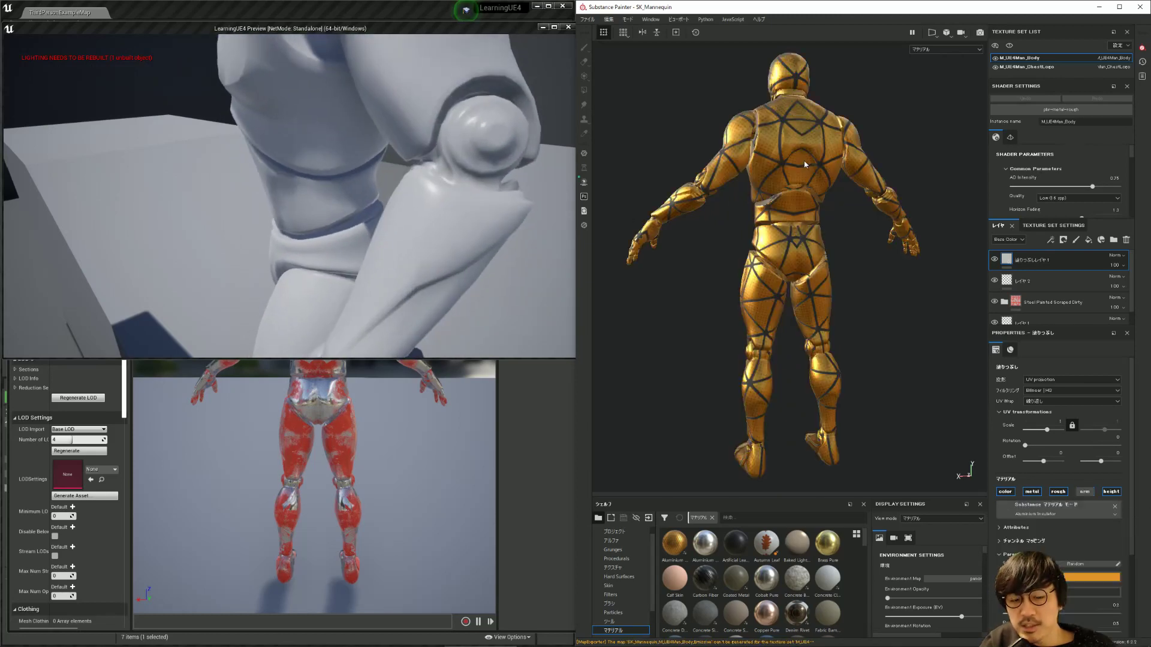
left_click_drag(832, 175, 789, 177, "alt")
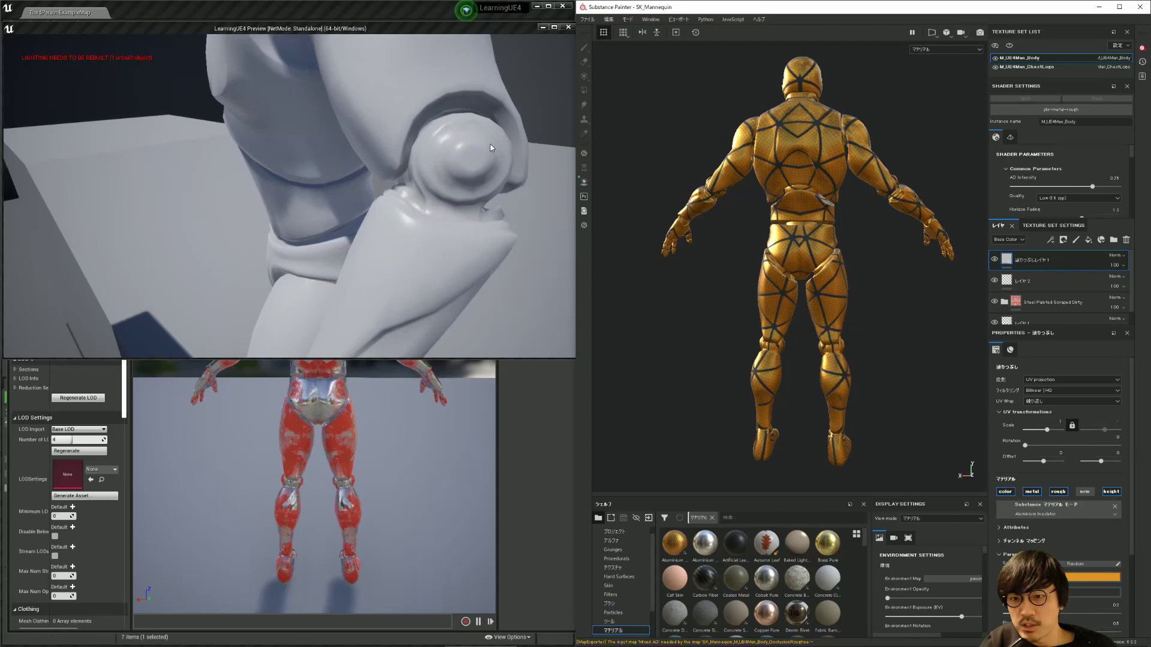
left_click(407, 156)
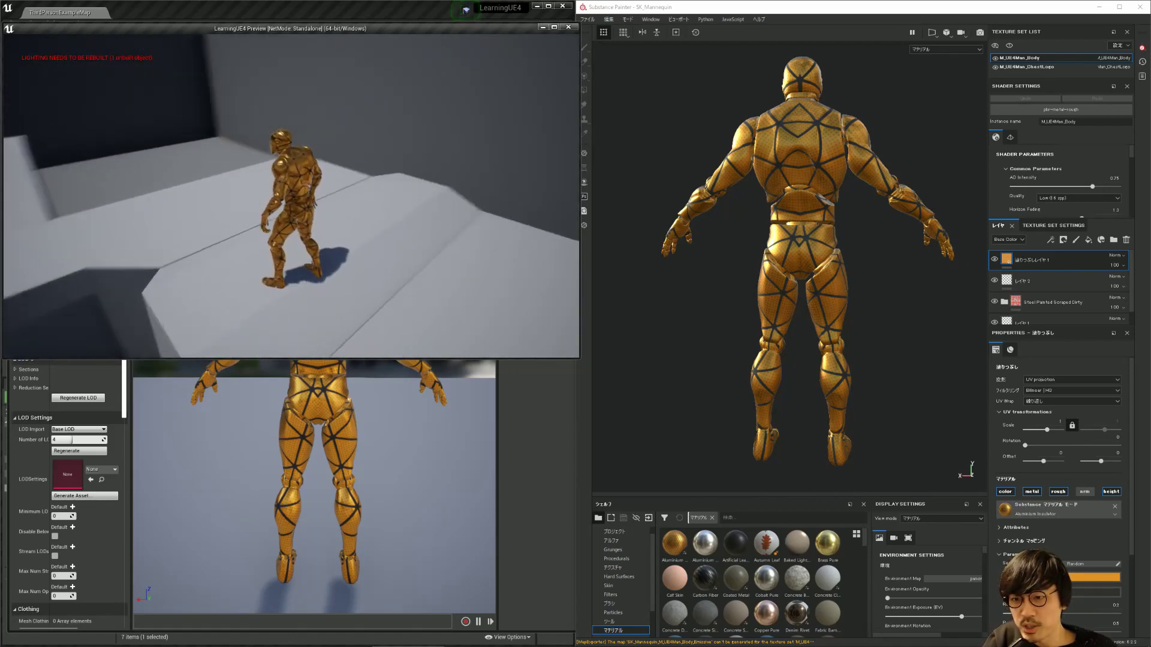
Step: Stop the game preview and orbit the SK_Mannequin editor preview onto the gold head
key("Escape")
mouse_move(315, 407)
left_mouse_down()
mouse_move(383, 408)
mouse_move(360, 360)
mouse_move(336, 372)
left_mouse_up()
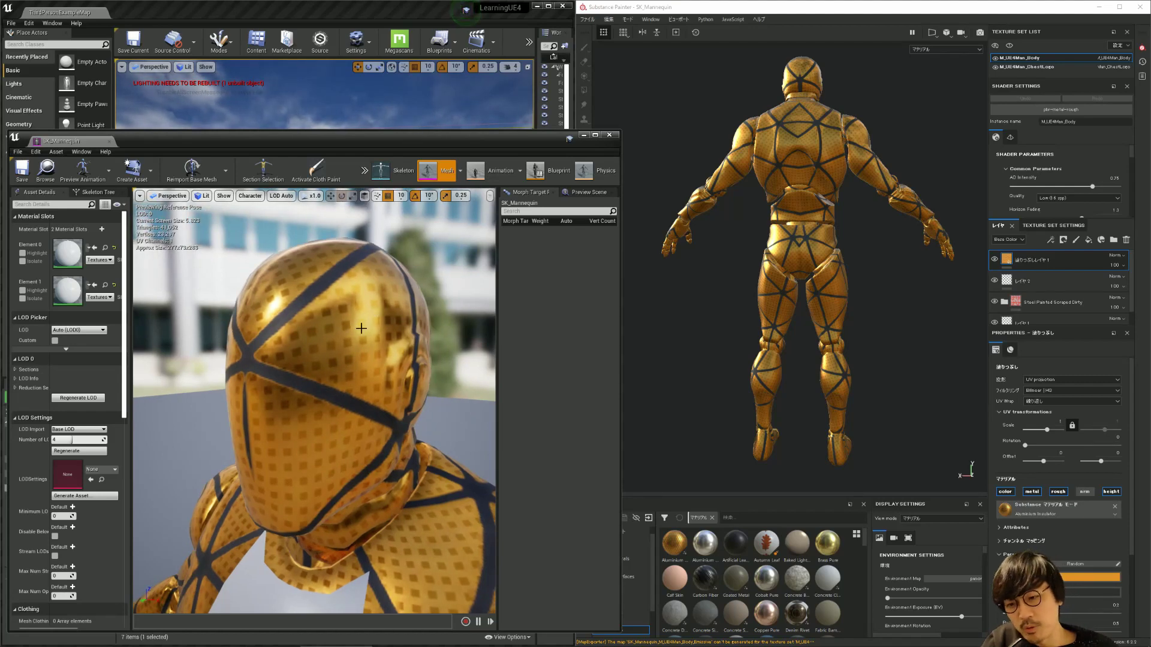
left_click_drag(433, 240, 301, 350)
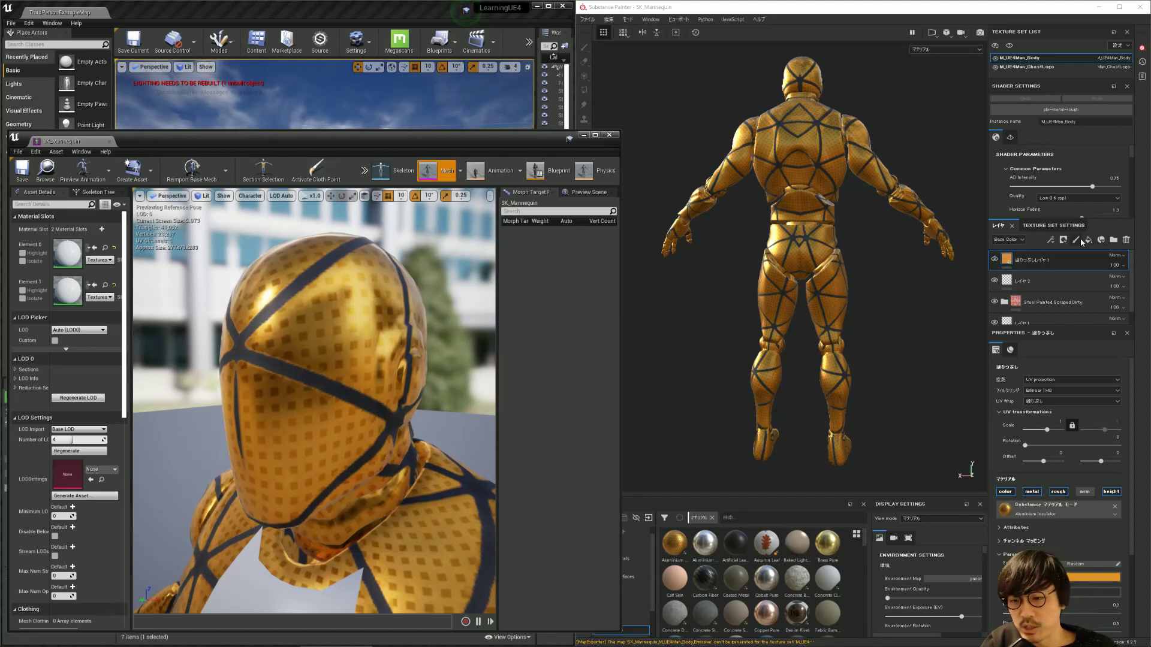
left_click_drag(420, 297, 446, 290)
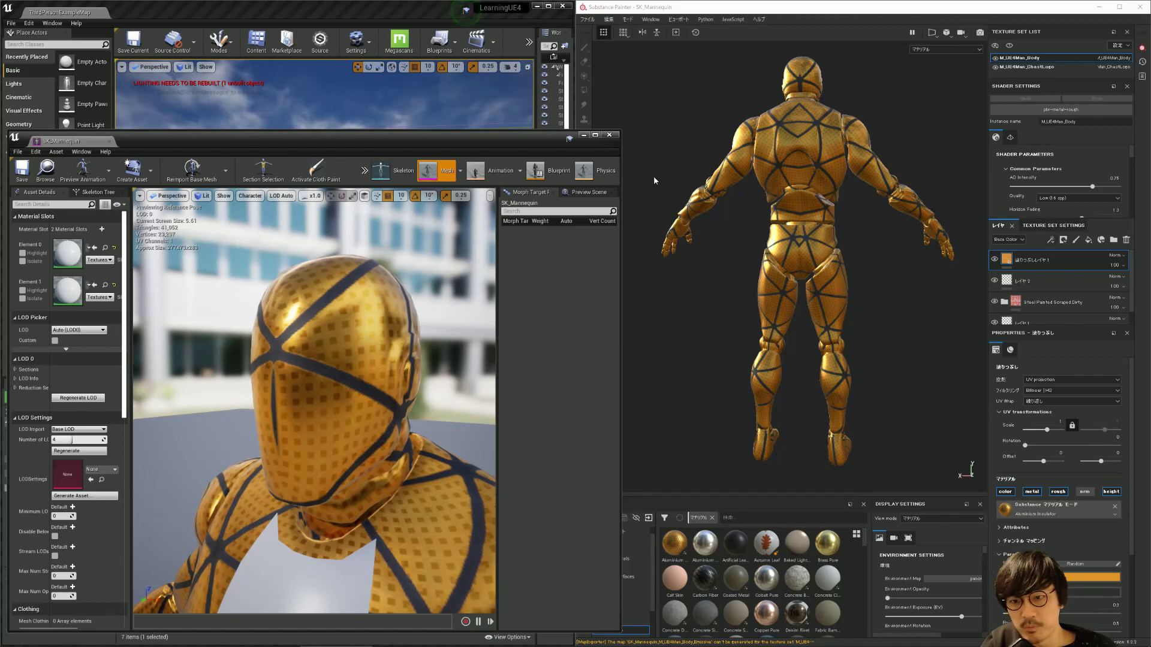
left_click_drag(364, 141, 365, 79)
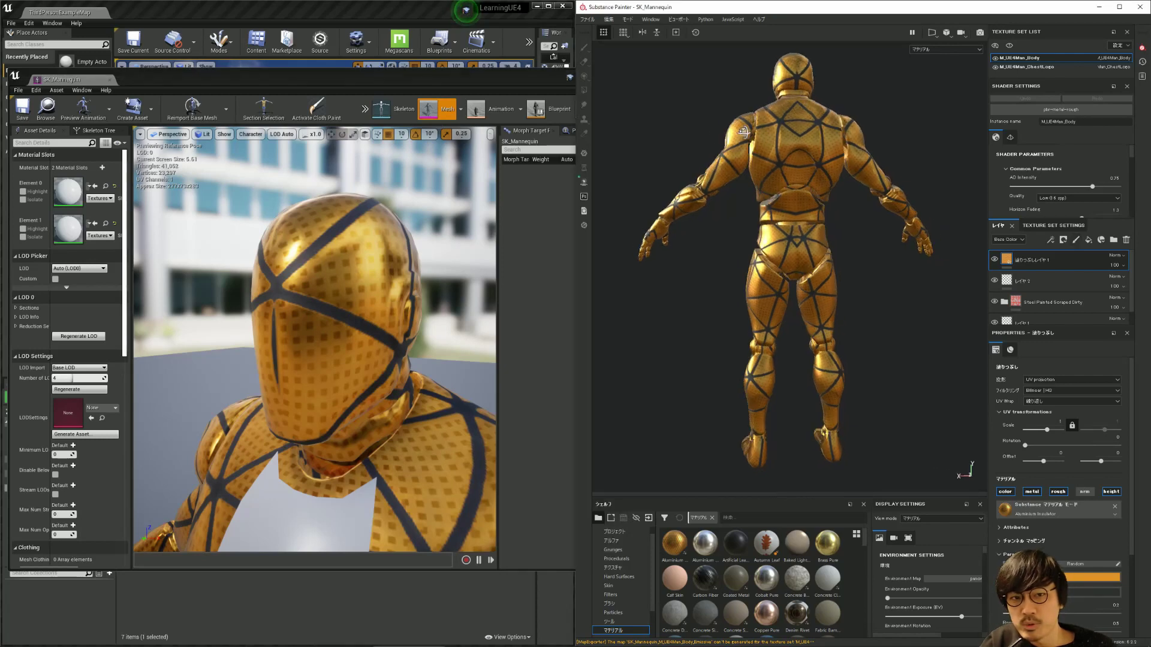
Step: Orbit Substance Painter's view to the front and zoom in on the upper torso and head
left_click_drag(723, 123, 935, 137, "alt")
middle_click_drag(831, 176, 836, 127, "alt")
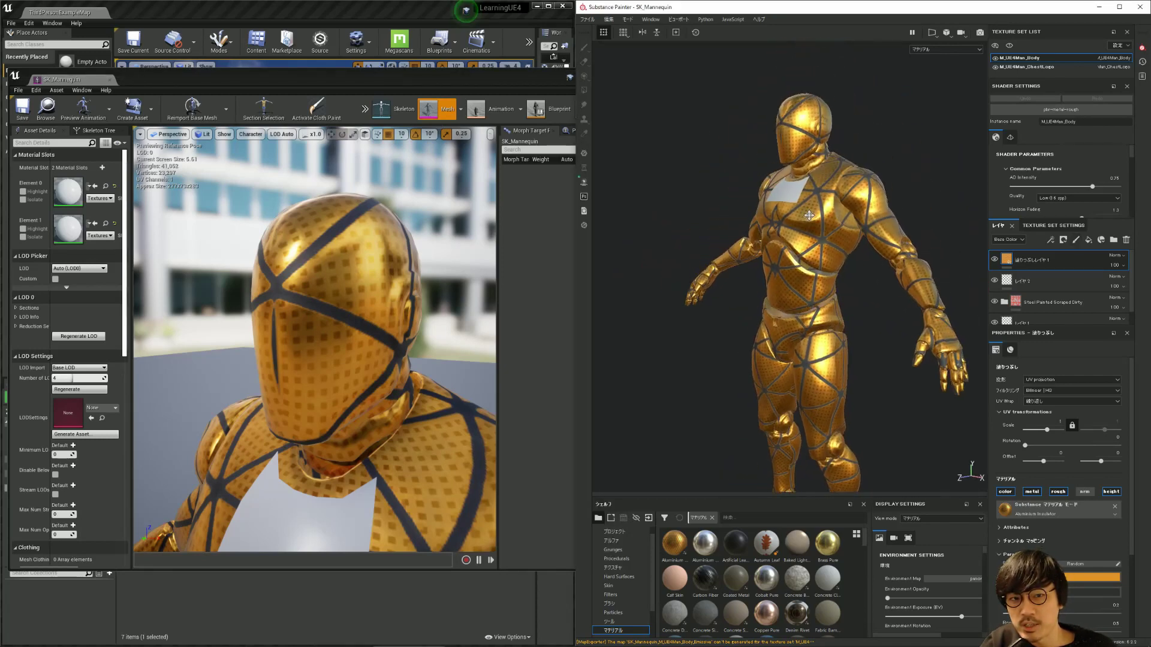
left_click_drag(837, 127, 685, 296, "alt")
scroll(685, 296, "up", 3)
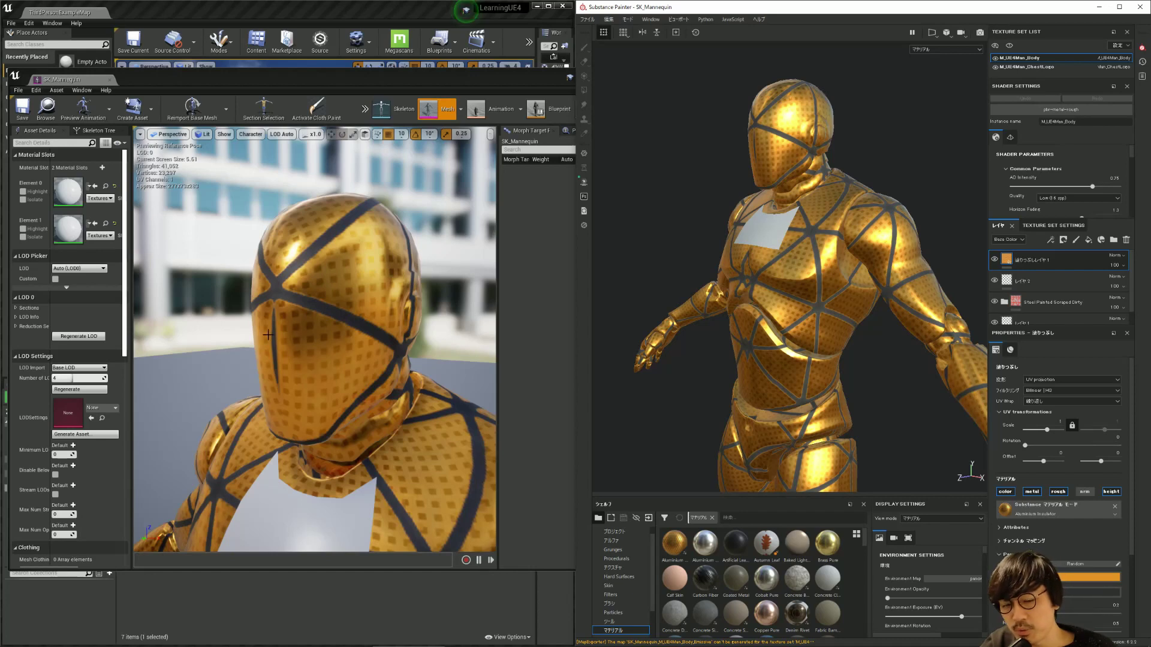
Step: Add a new paint layer, zoom to the head and set the brush size to about 1.52
left_click(1077, 241)
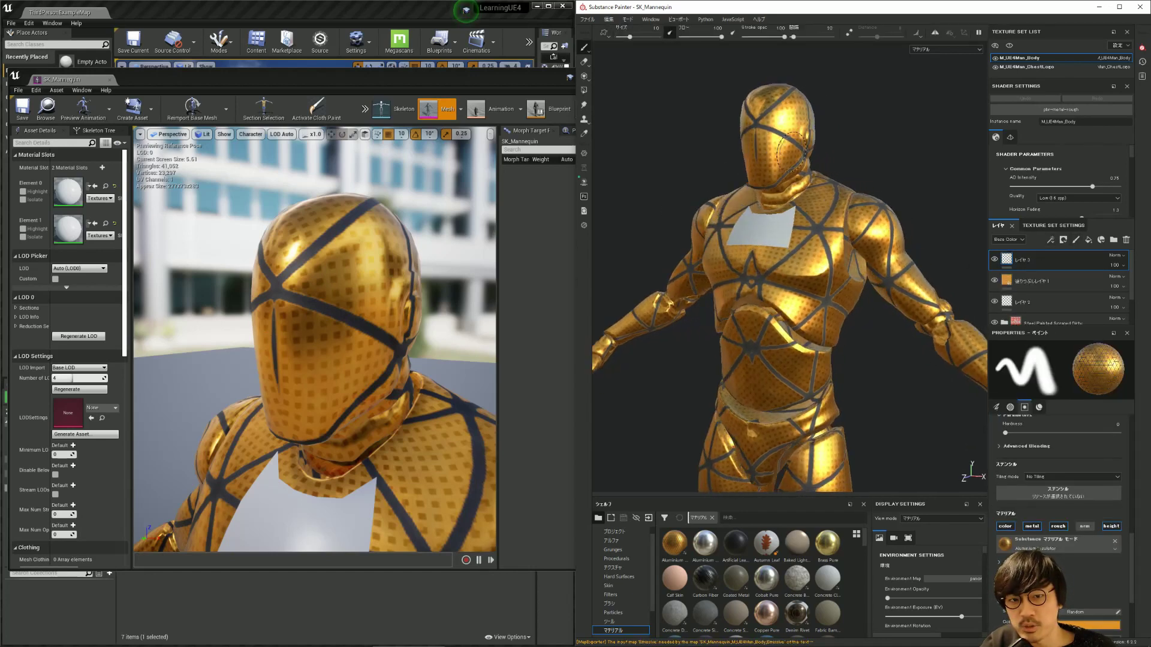
scroll(752, 155, "up", 5)
middle_click_drag(752, 156, 782, 280, "alt")
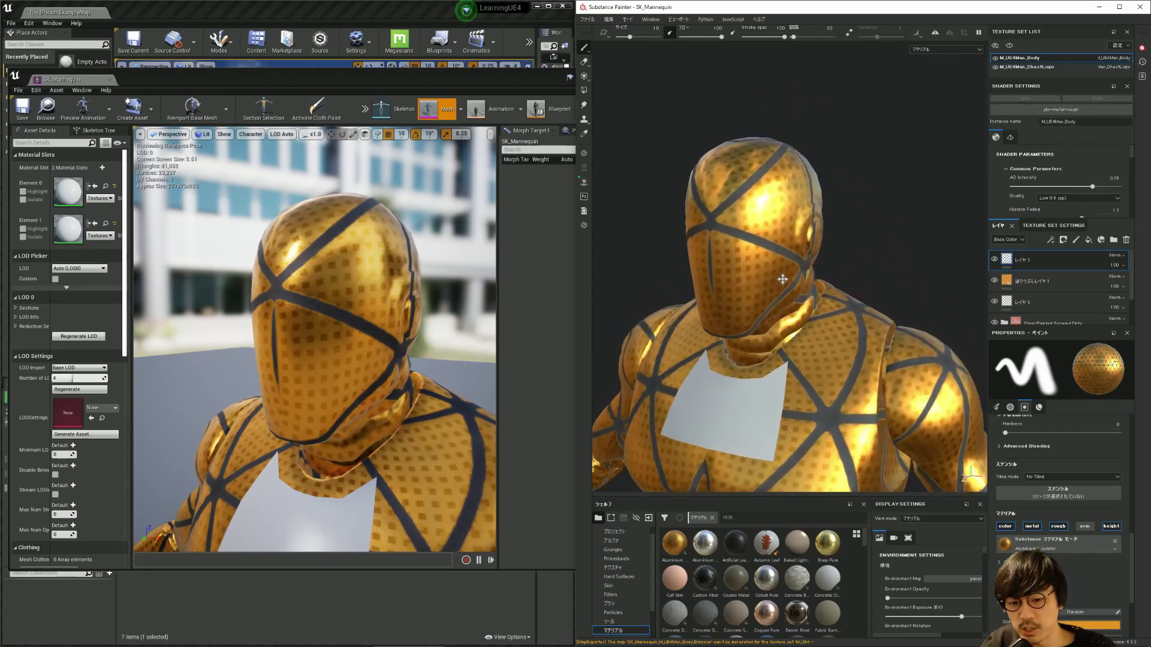
left_click_drag(783, 279, 764, 274, "alt")
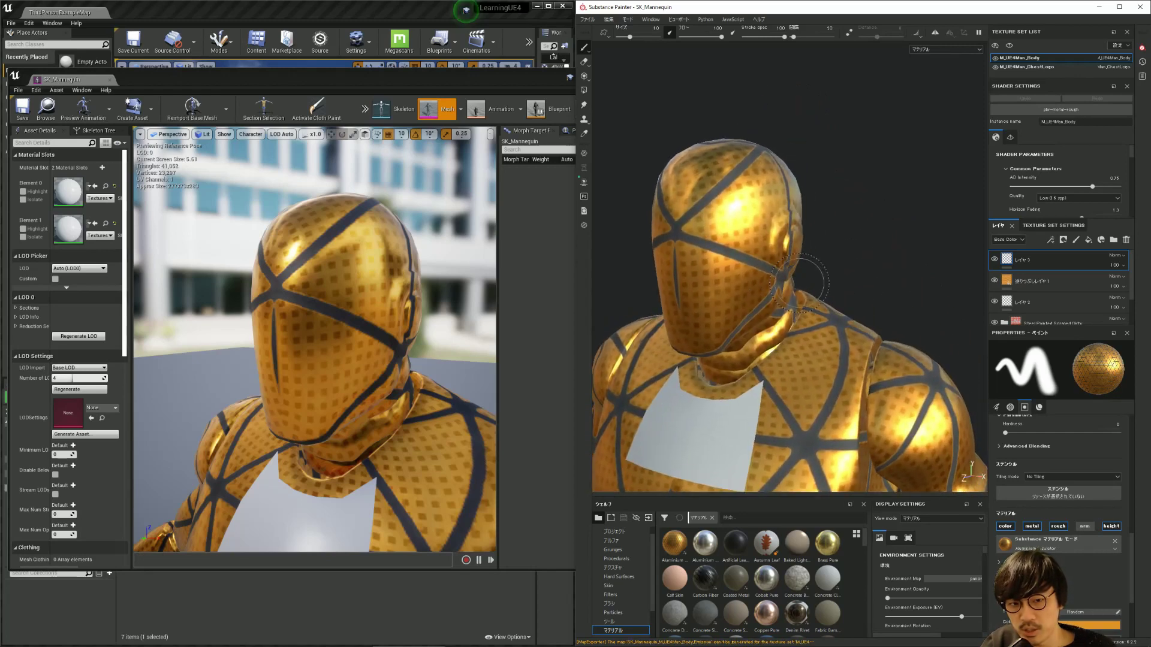
right_click(764, 275)
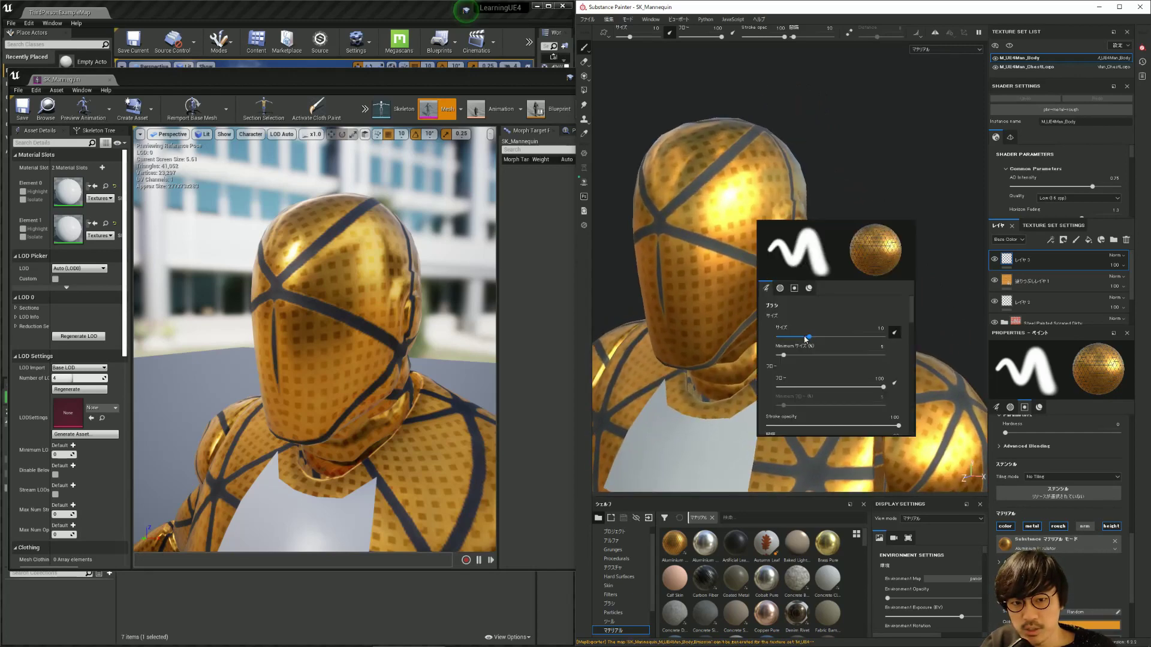
left_click_drag(788, 339, 791, 338)
Step: Paint two black dot eyes and a smiling mouth on the mannequin's face
mouse_move(771, 192)
left_mouse_down("alt")
mouse_move(894, 187)
mouse_move(703, 211)
mouse_move(826, 196)
mouse_move(997, 203)
left_mouse_up("alt")
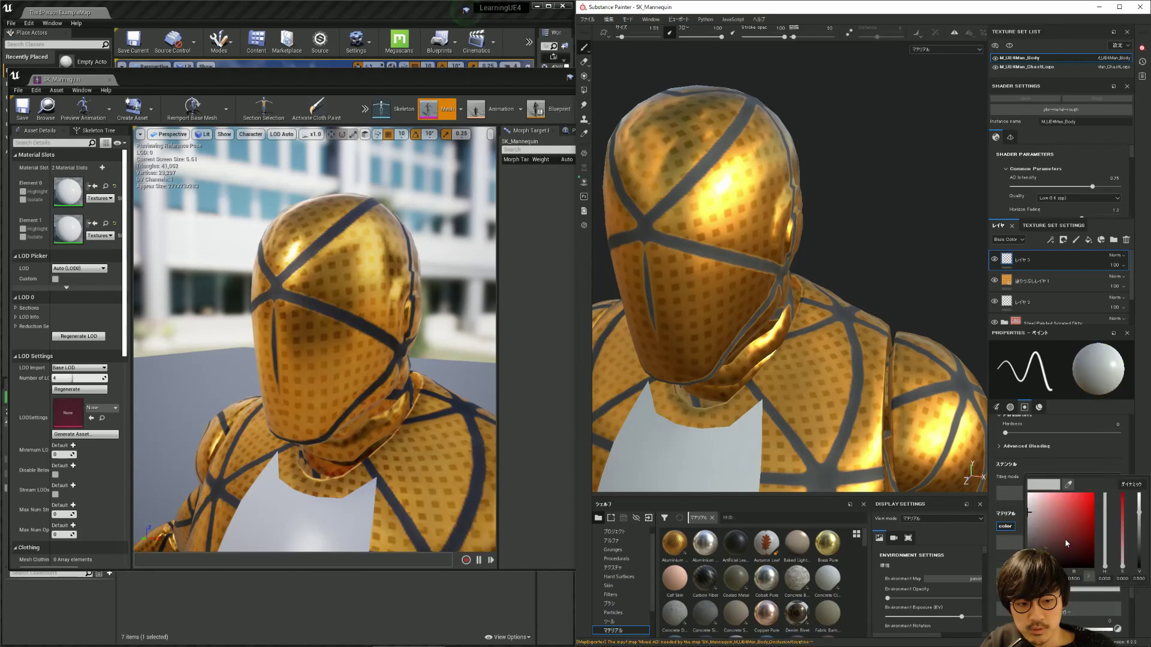
left_click_drag(925, 485, 677, 329, "alt")
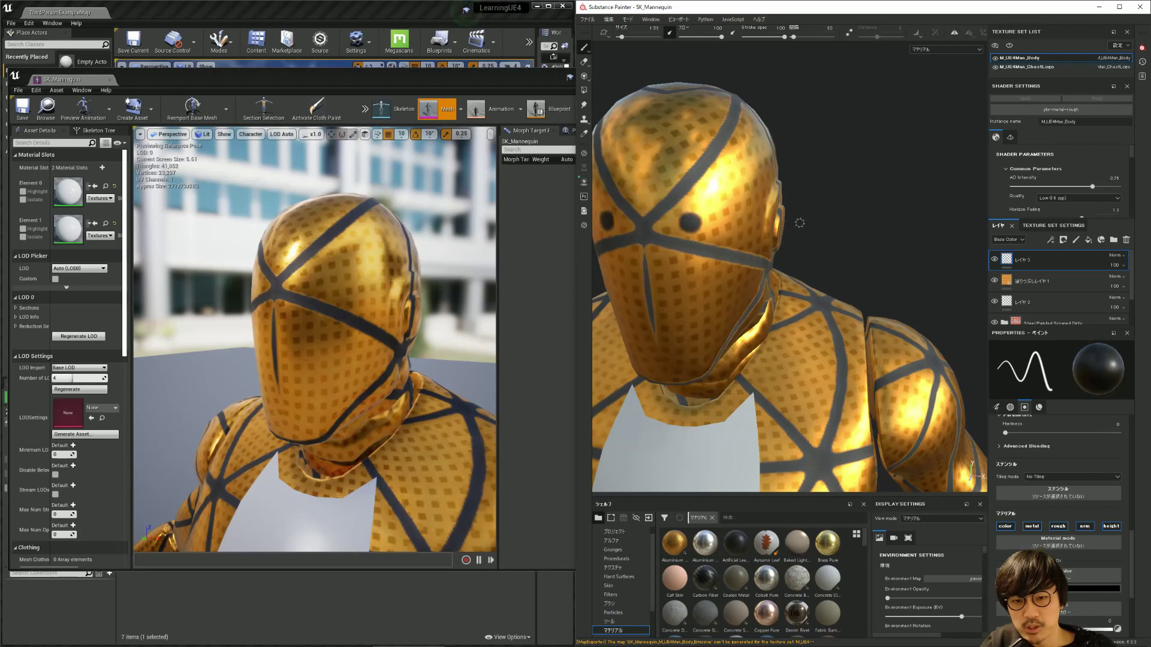
mouse_move(800, 223)
left_mouse_down("alt")
mouse_move(675, 353)
mouse_move(672, 339)
left_mouse_up("alt")
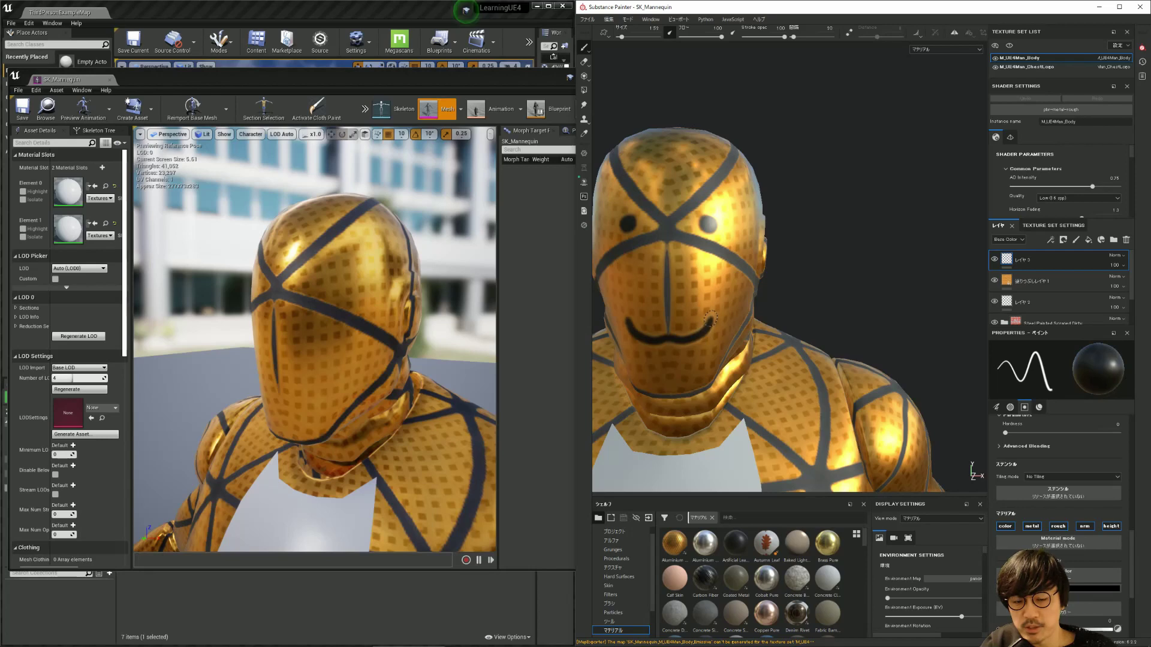
left_click_drag(816, 237, 750, 251, "alt")
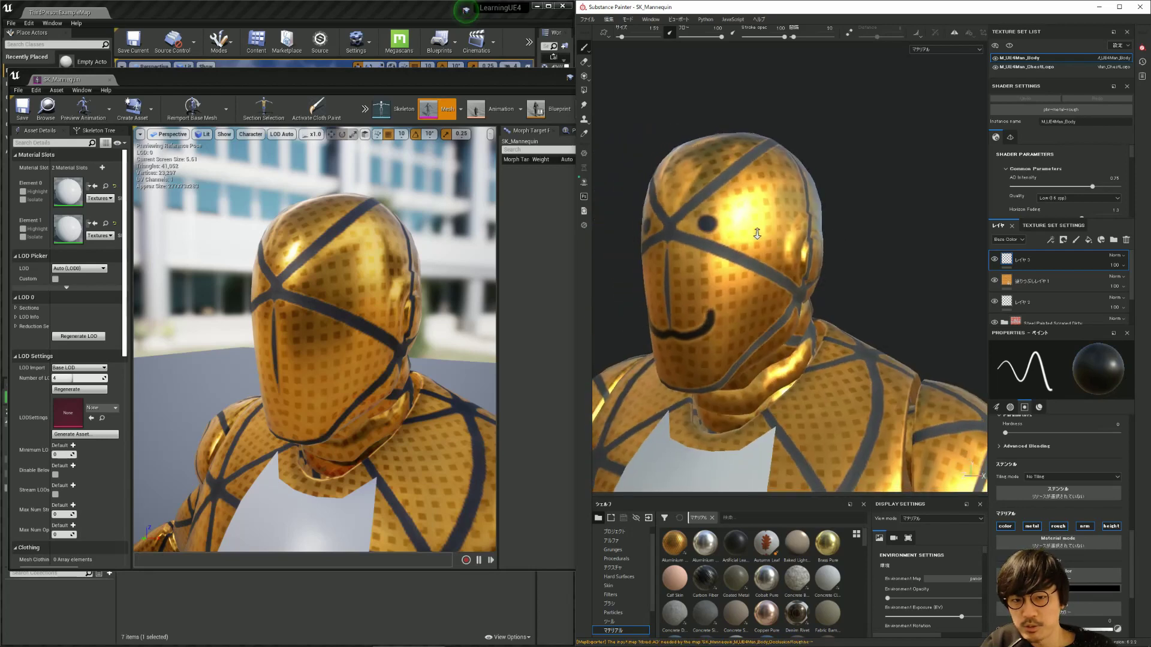
Step: Inspect the smiley face in the SK_Mannequin editor preview, then close the mesh editor
left_click(522, 265)
left_click_drag(459, 247, 459, 300)
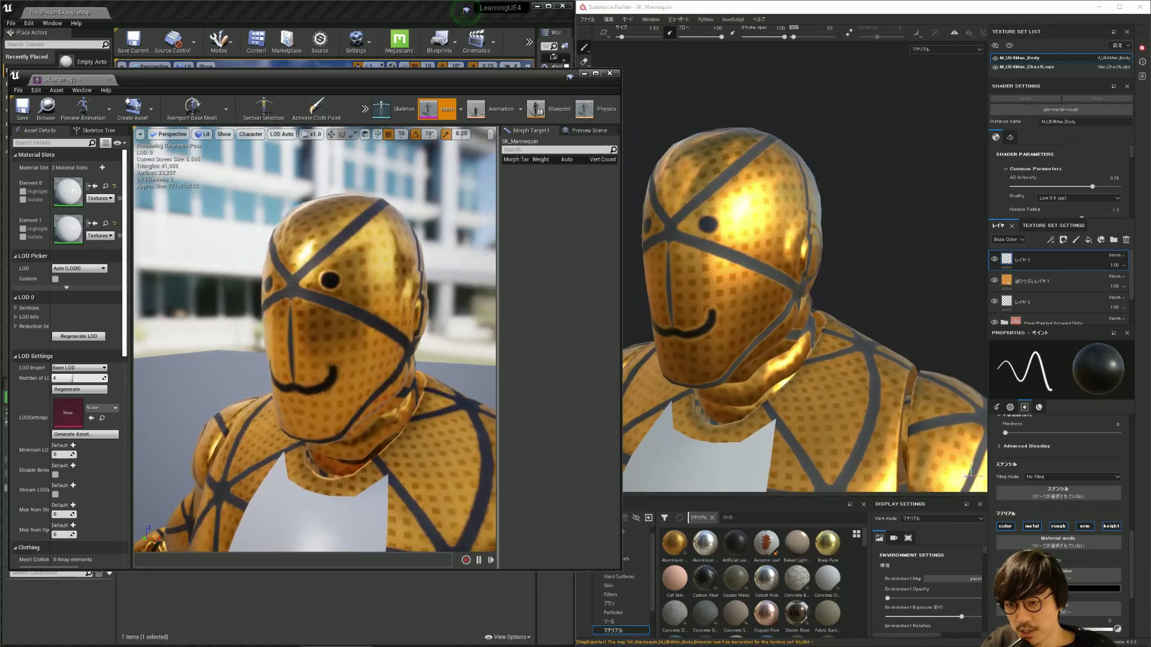
mouse_move(315, 336)
left_mouse_down("alt")
mouse_move(360, 336)
mouse_move(282, 336)
left_mouse_up("alt")
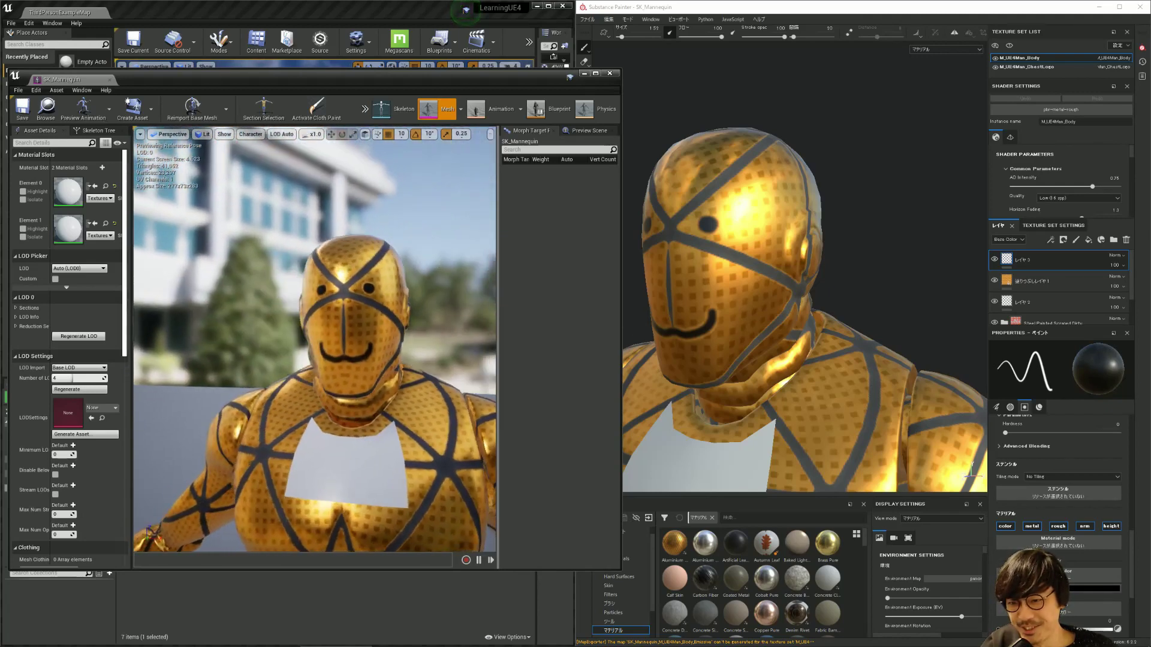
scroll(436, 244, "down", 2)
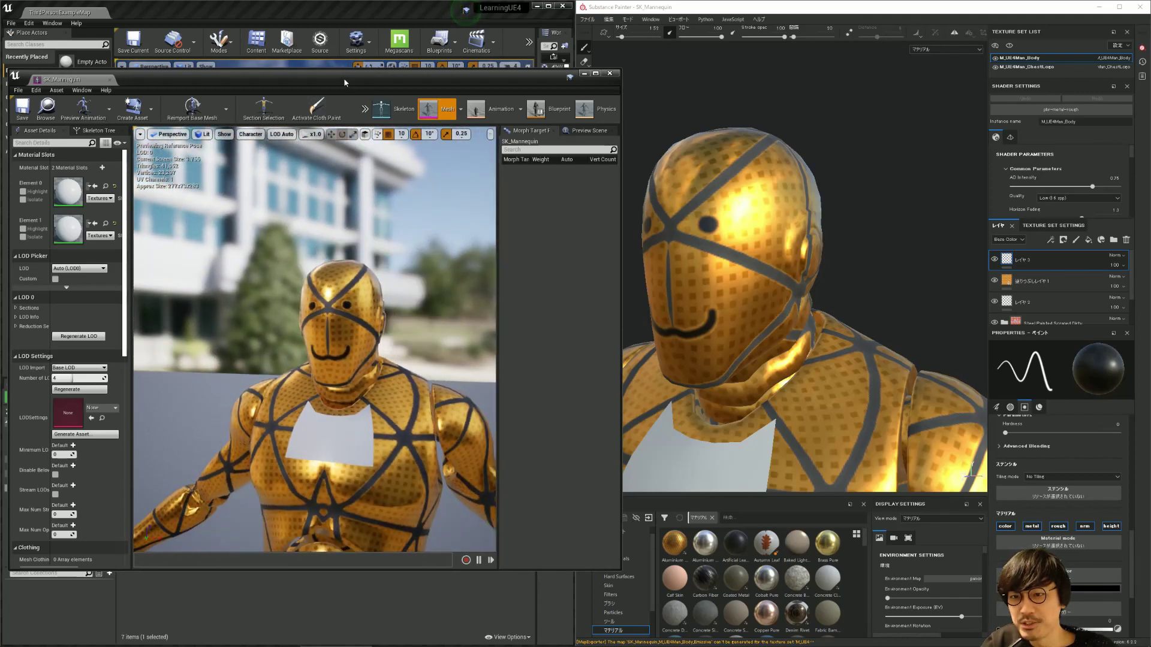
left_click_drag(345, 82, 345, 227)
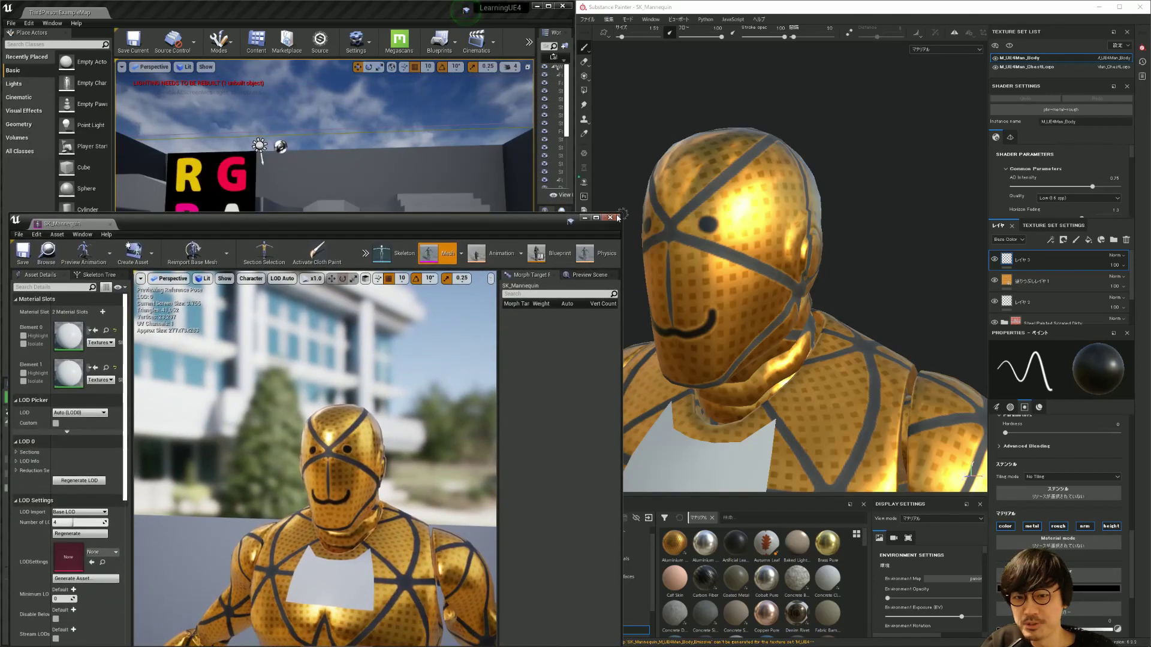
left_click(617, 217)
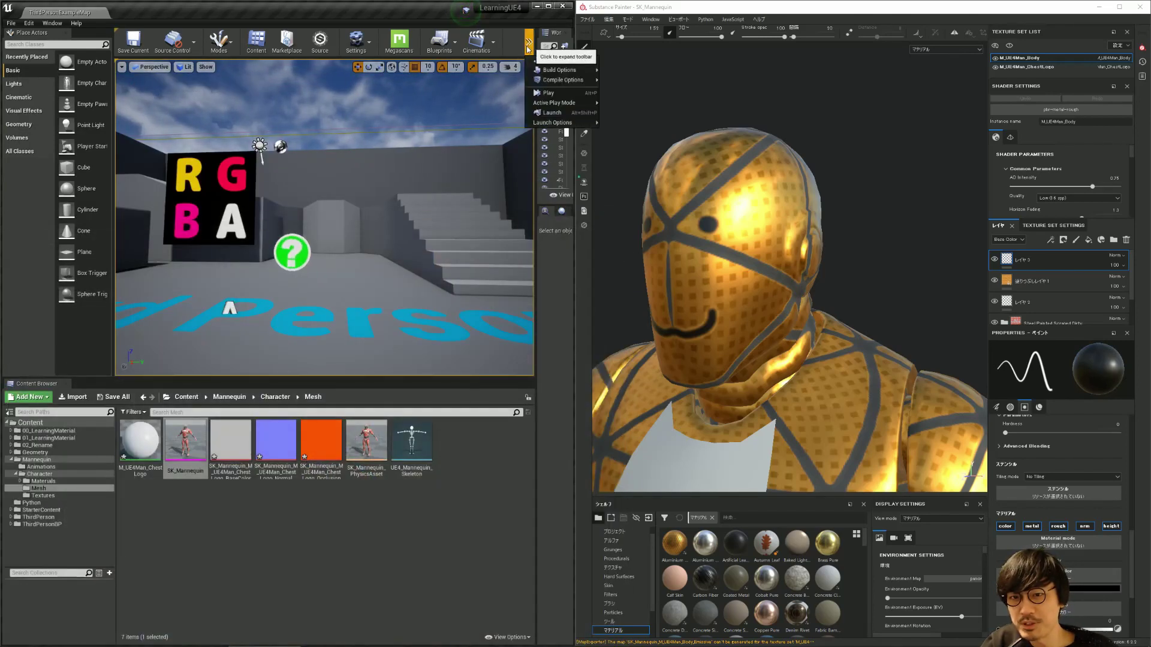
Step: Launch the level as a standalone game, make it fullscreen, and run the mannequin toward the stairs
mouse_move(554, 102)
left_click(635, 156)
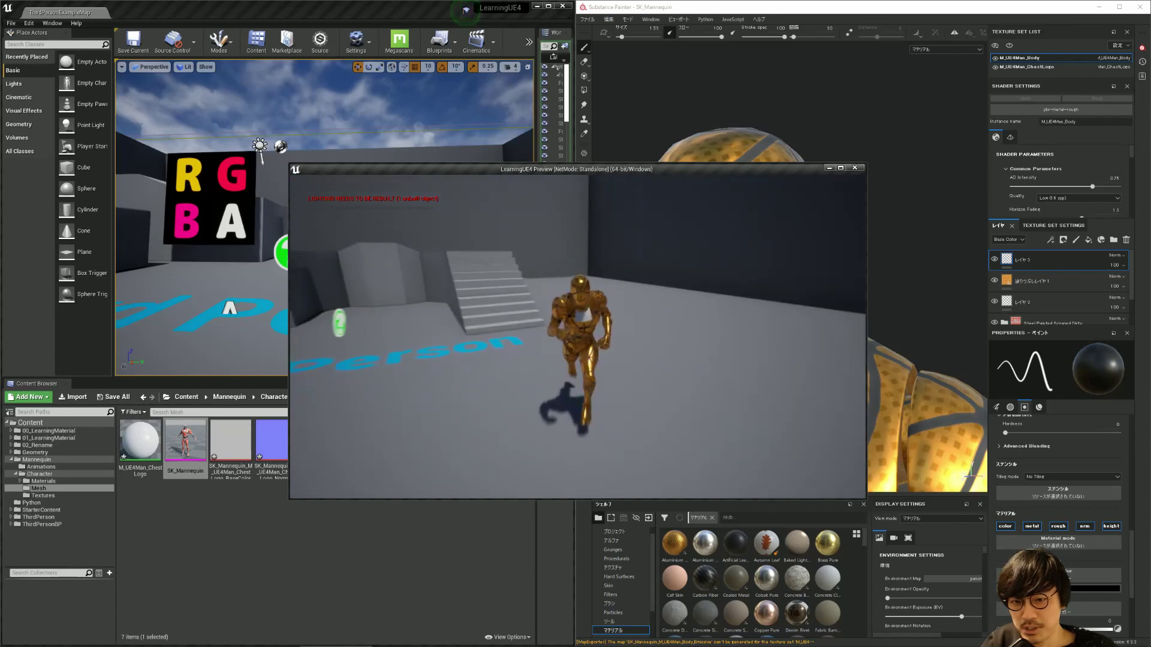
key("s")
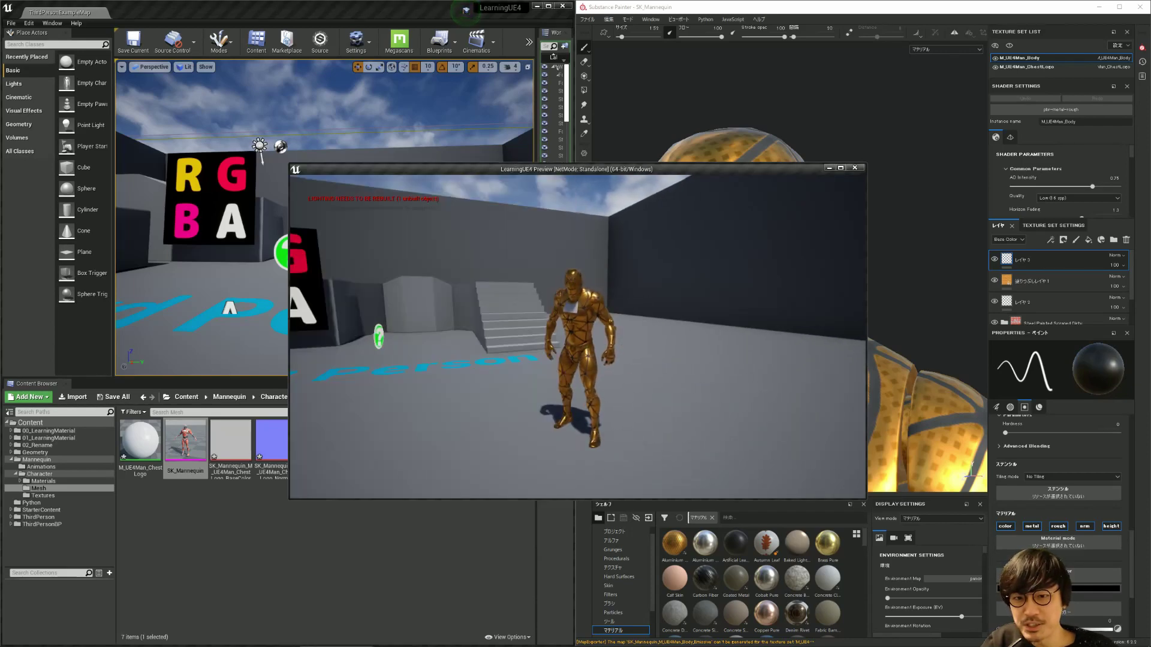
key("alt+Return")
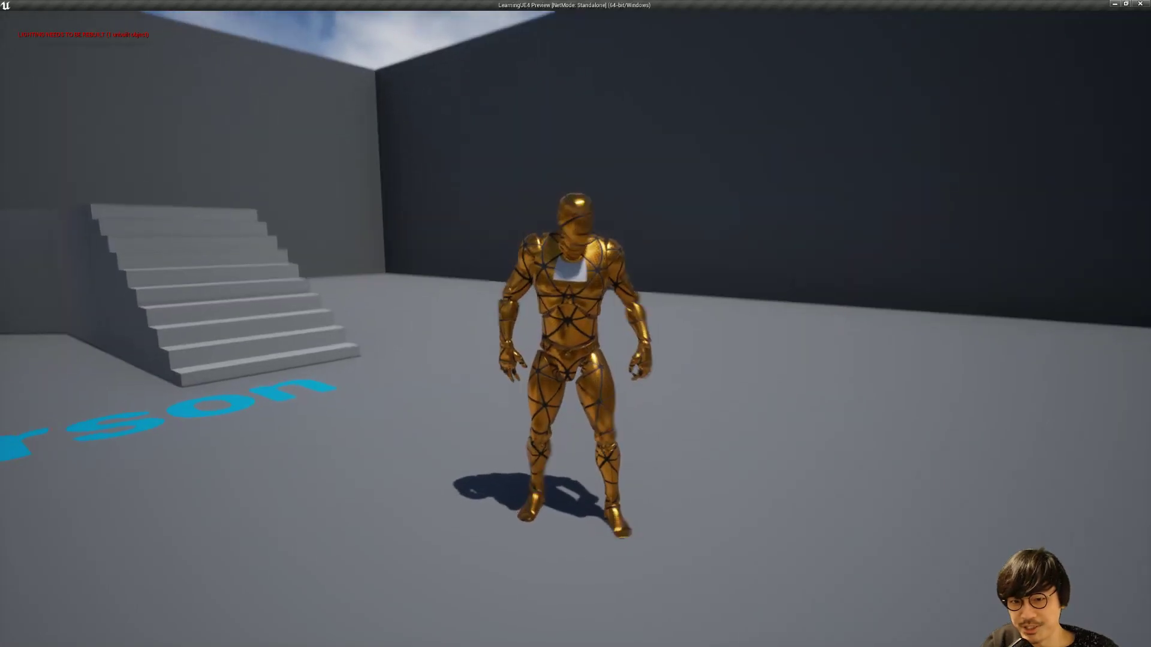
key("a")
key("s")
key("w")
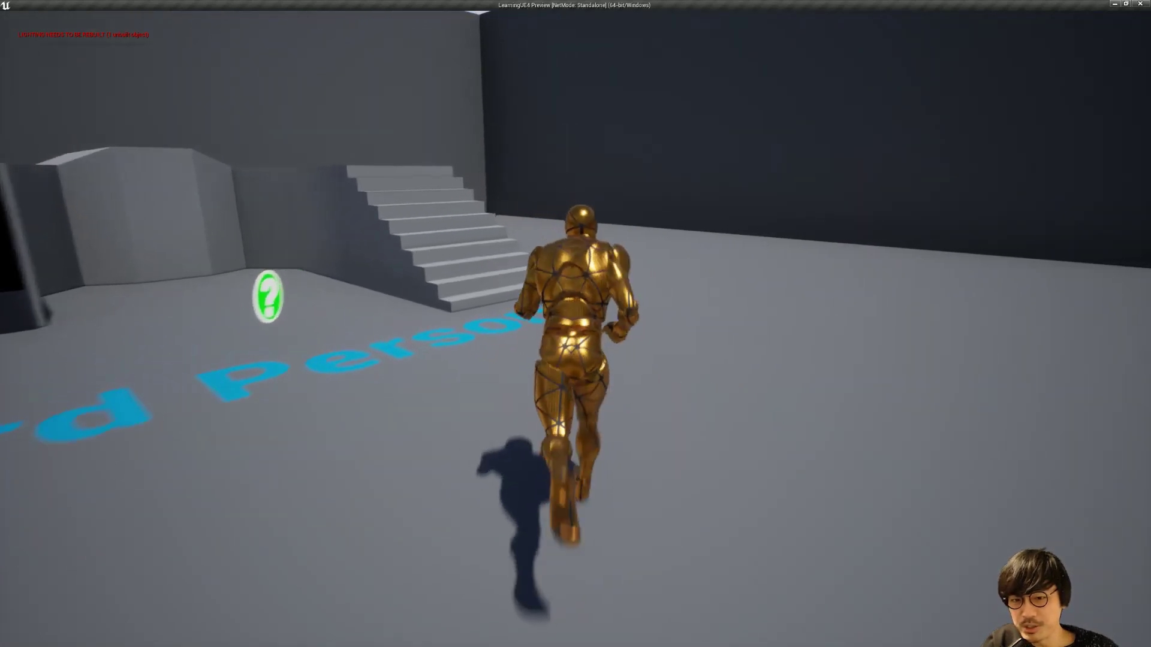
key("s")
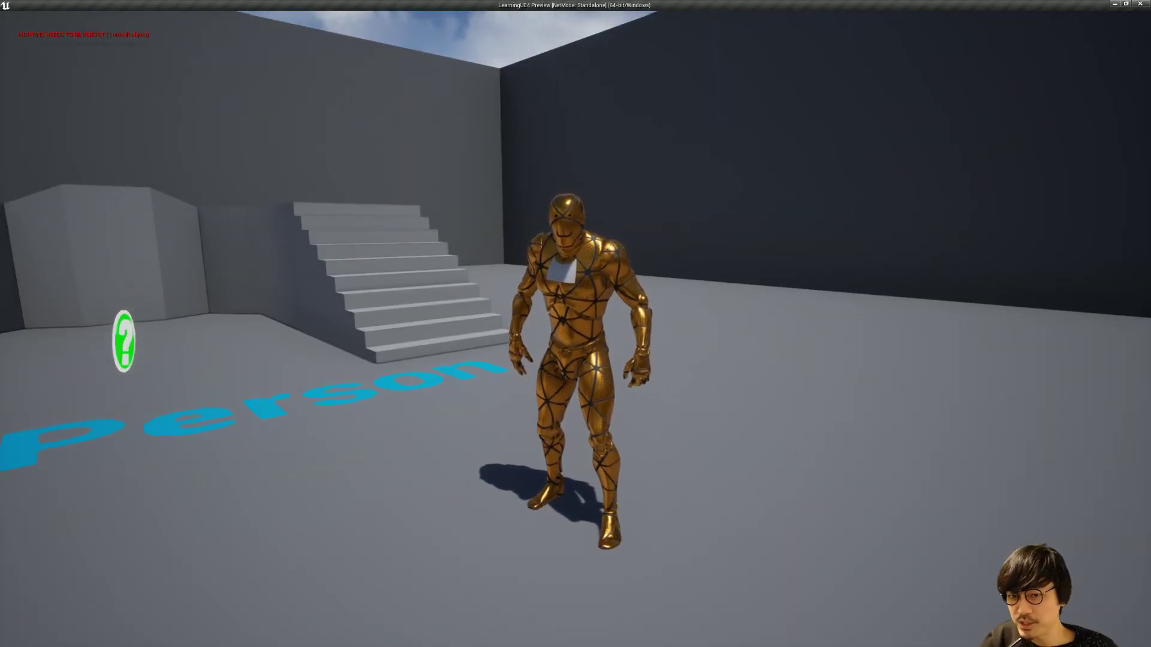
Step: Release focus to the editor, walk the character past the RGBA sign, then stop the preview
key("alt+Tab")
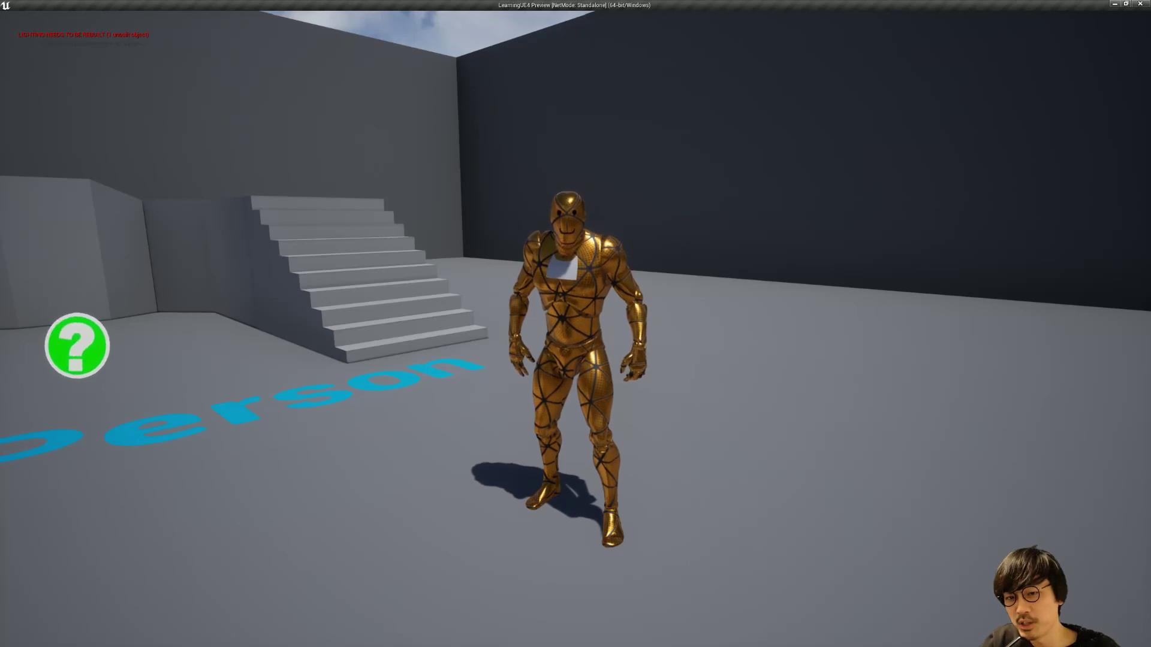
key("a")
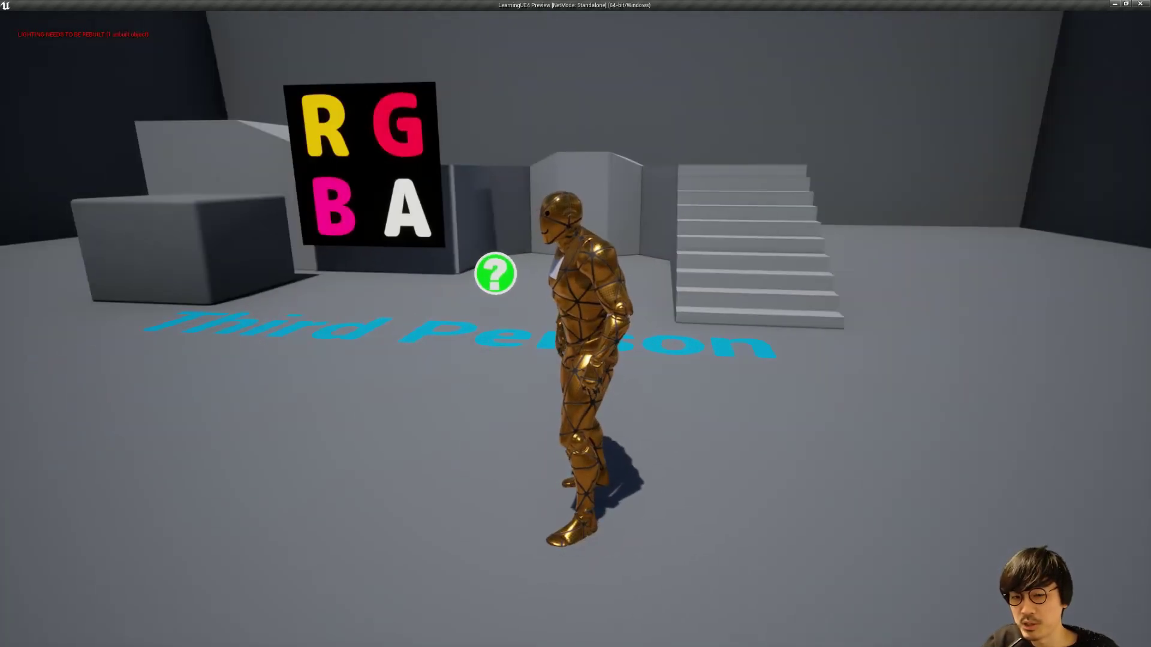
key("s")
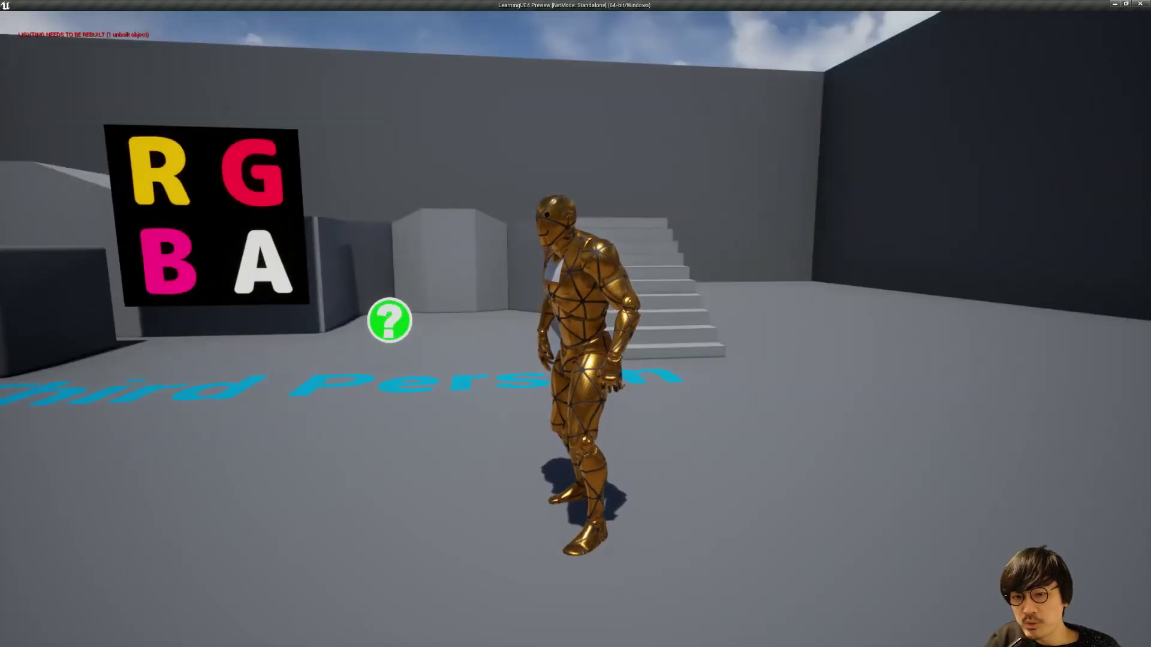
key("Escape")
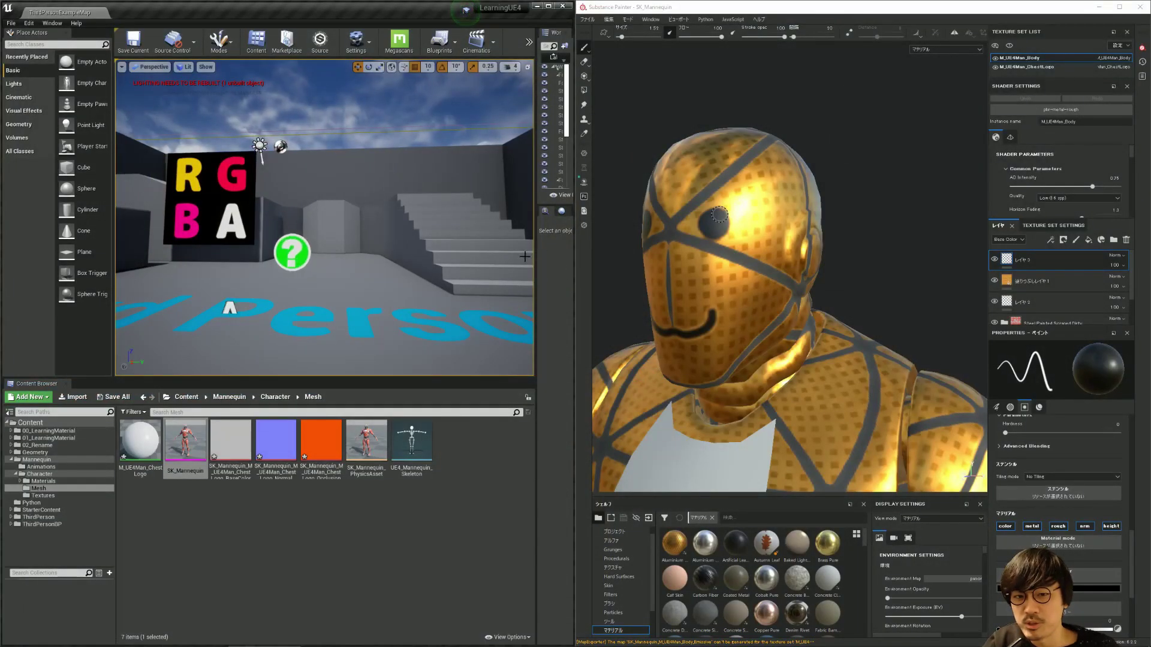
mouse_move(744, 150)
left_mouse_down("alt")
mouse_move(806, 158)
mouse_move(780, 202)
left_mouse_up("alt")
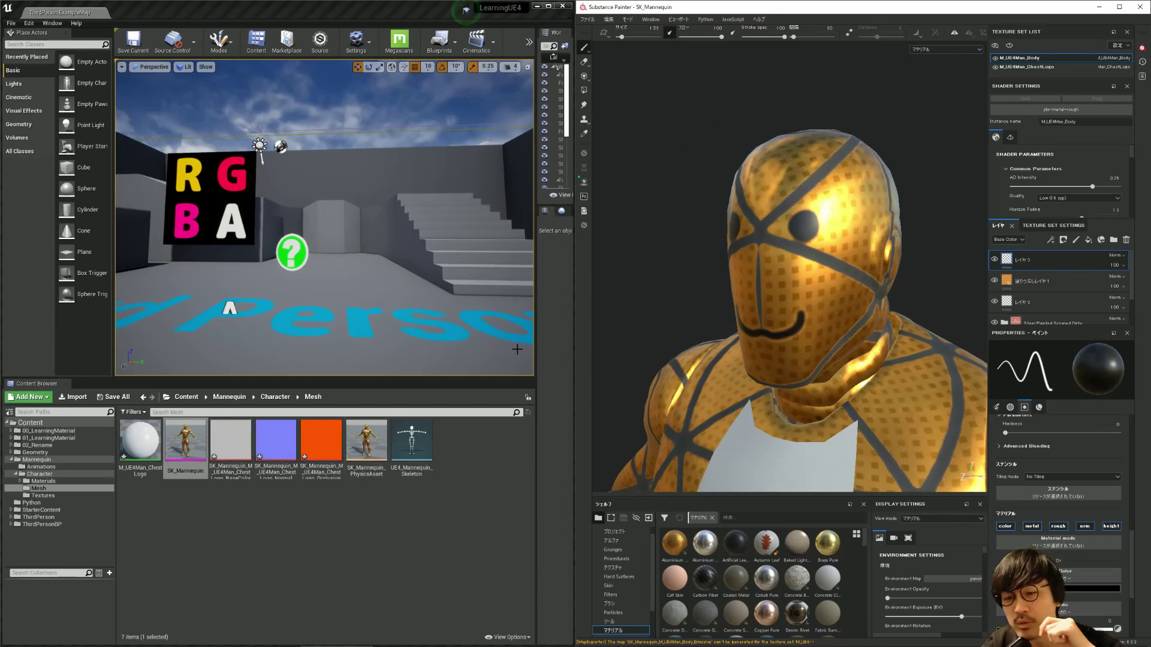
mouse_move(626, 328)
left_mouse_down("alt")
mouse_move(796, 240)
mouse_move(771, 238)
mouse_move(814, 247)
left_mouse_up("alt")
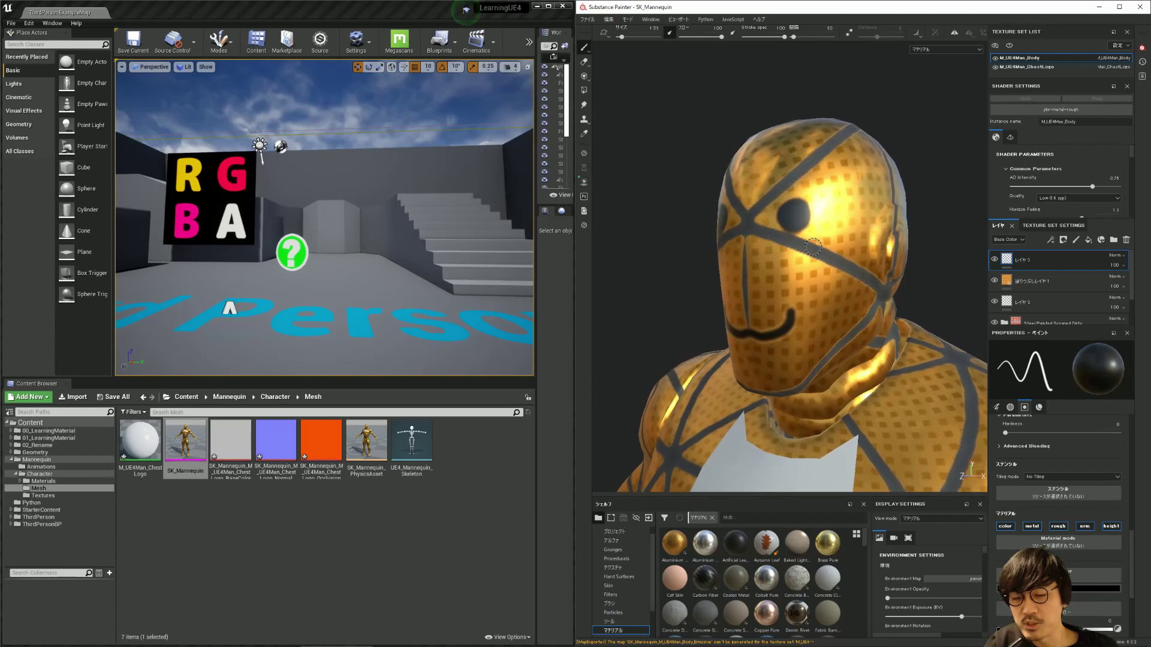
mouse_move(732, 253)
left_mouse_down("alt")
mouse_move(792, 246)
mouse_move(771, 240)
left_mouse_up("alt")
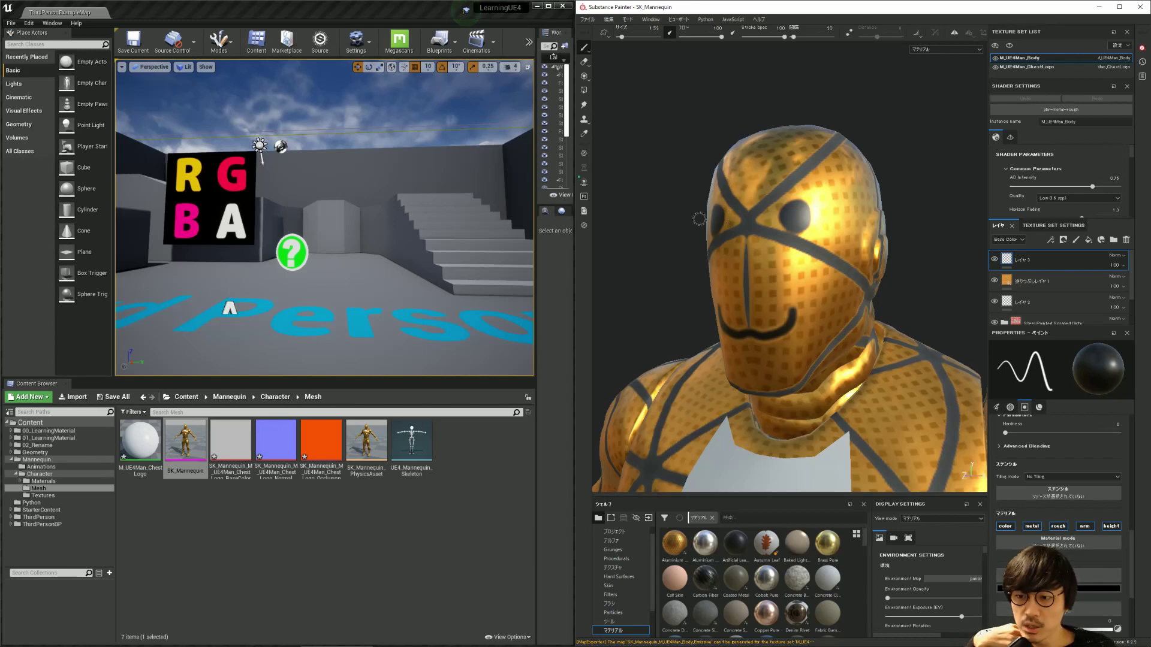
Step: Open M_UE4Man_Body from the mannequin's Materials folder
left_click(57, 489)
left_click(44, 481)
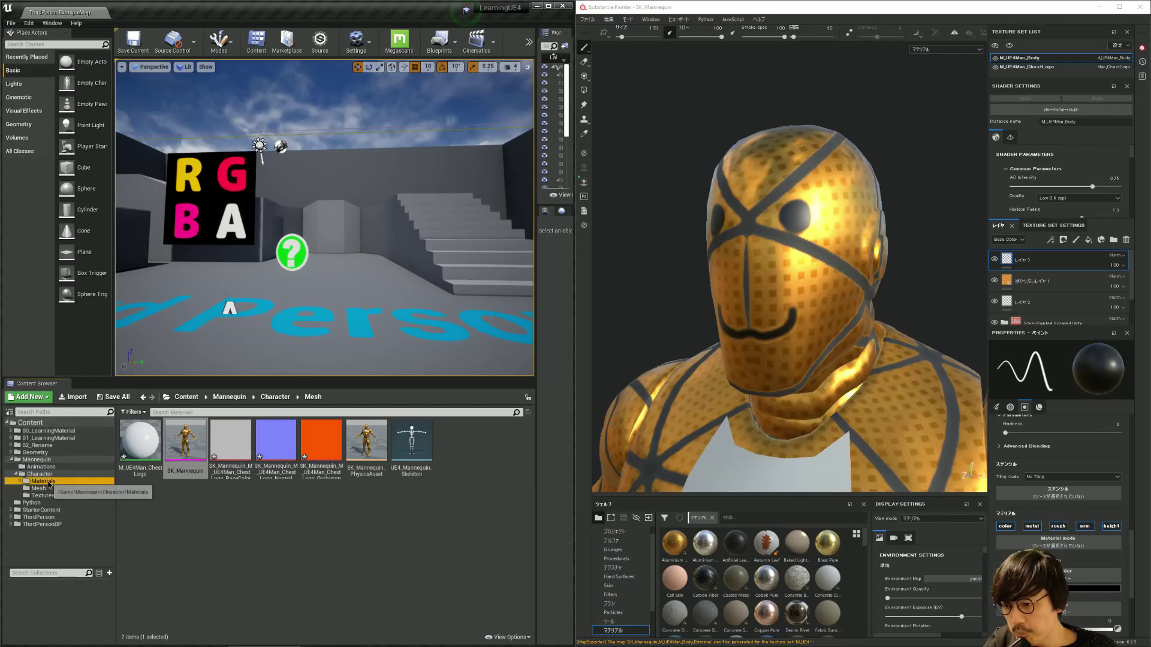
double_click(186, 442)
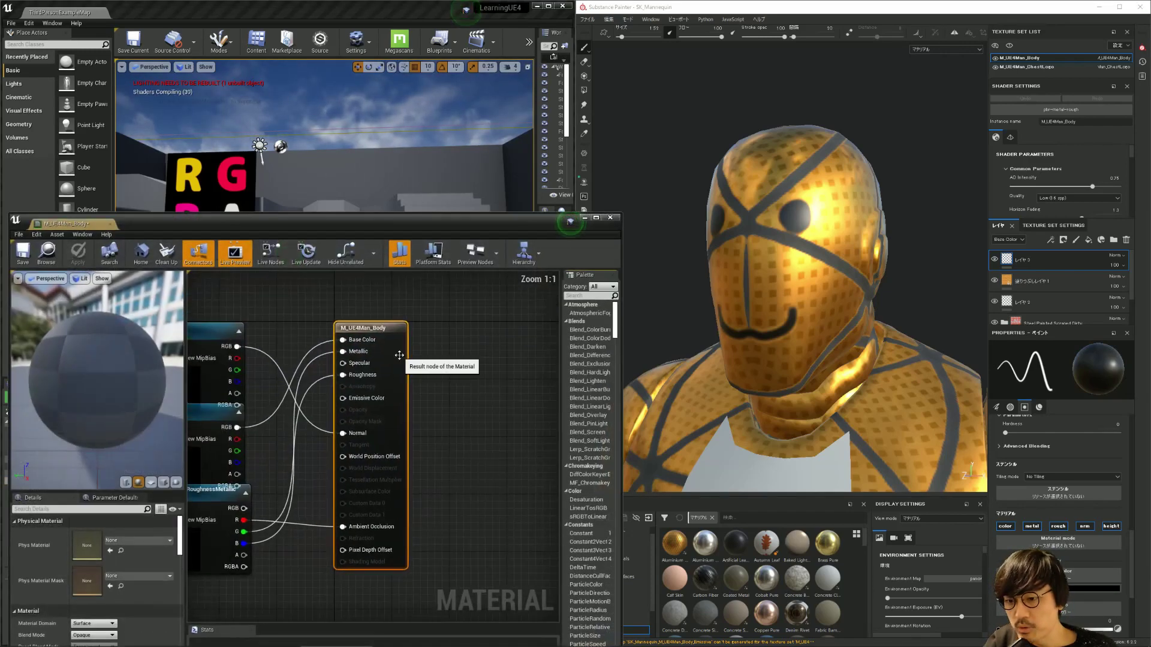
Step: Rearrange the BaseColor, Normal and OcclusionRoughnessMetallic texture nodes in the graph
left_click(312, 347)
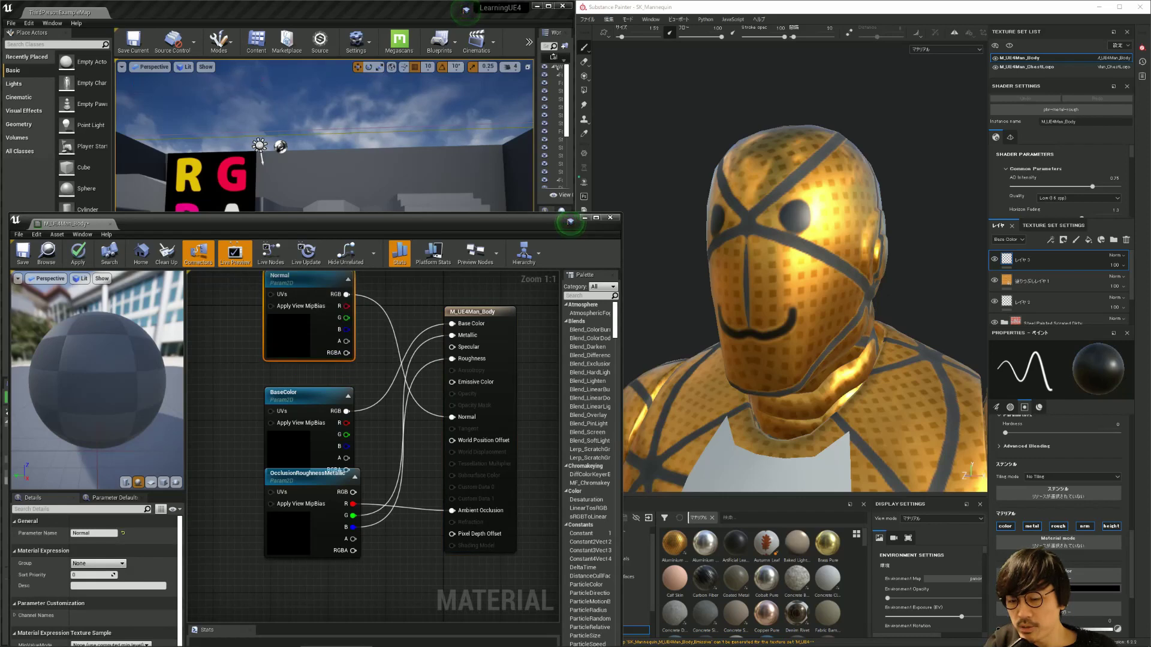
right_click_drag(329, 516, 347, 452)
left_click_drag(347, 452, 339, 528)
left_click_drag(360, 360, 343, 380)
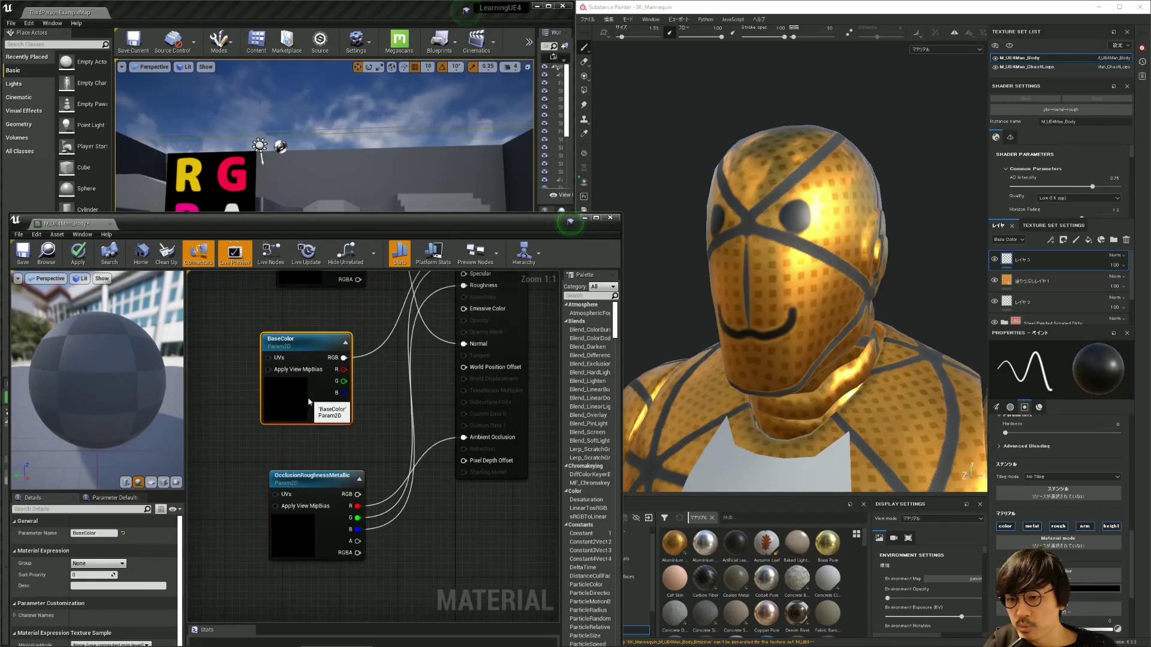
right_click_drag(367, 378, 351, 509)
left_click_drag(301, 402, 279, 402)
right_click_drag(292, 475, 301, 399)
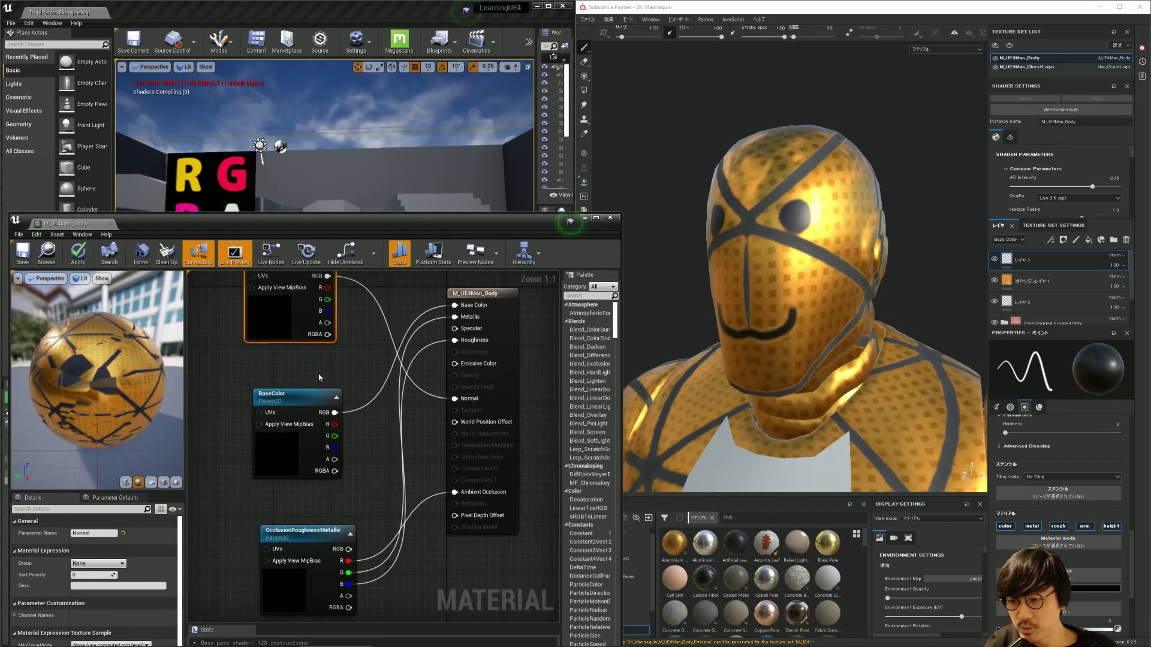
left_click_drag(300, 533, 285, 525)
right_click_drag(319, 468, 313, 487)
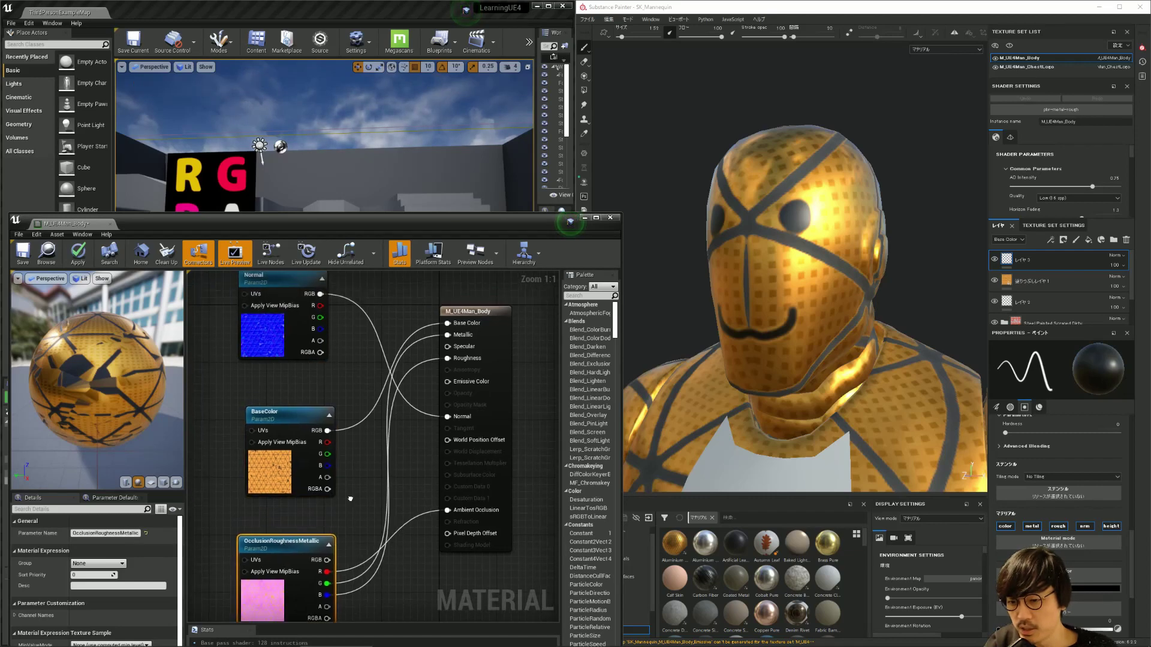
left_click_drag(313, 487, 304, 485)
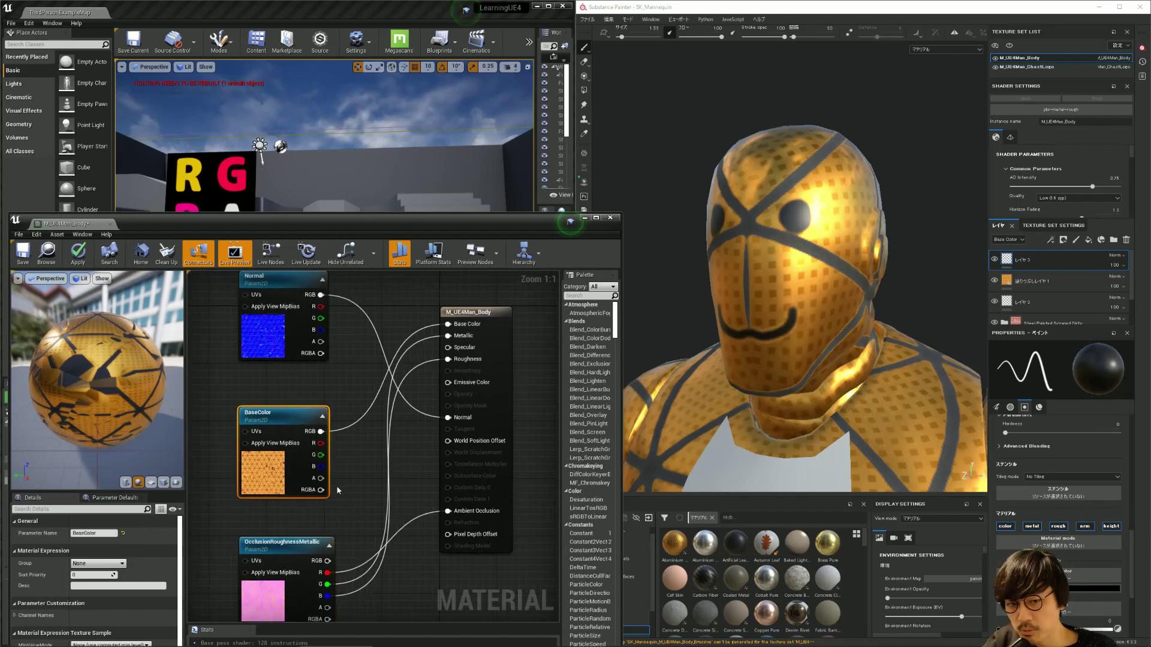
right_click_drag(352, 496, 358, 482)
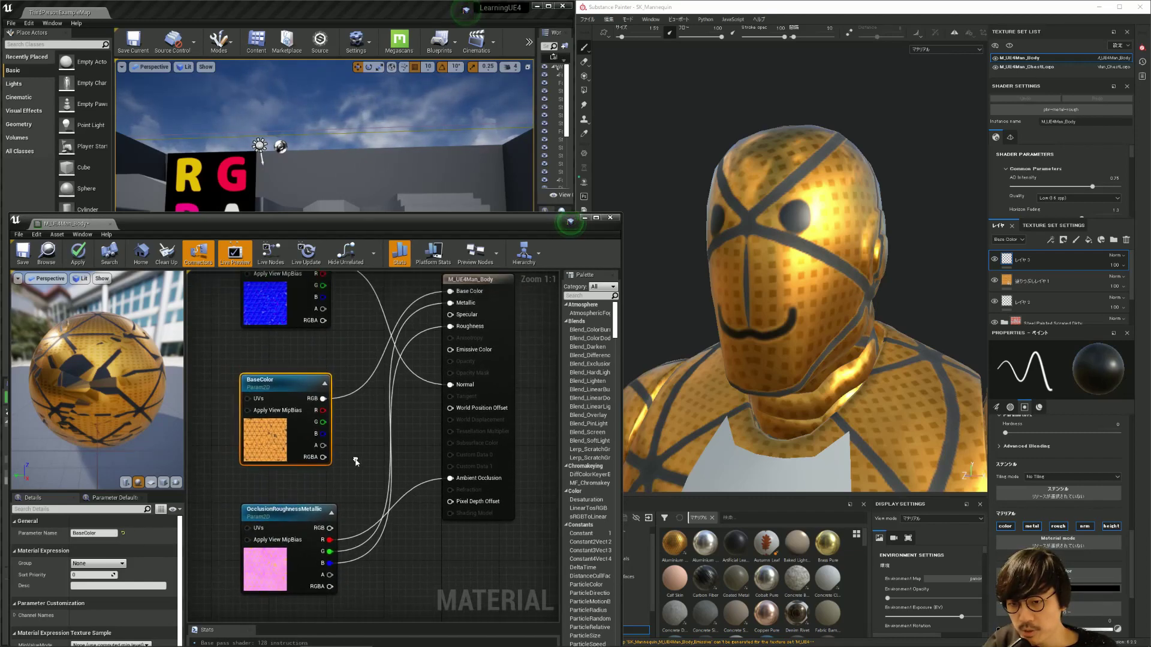
left_click_drag(307, 509, 307, 494)
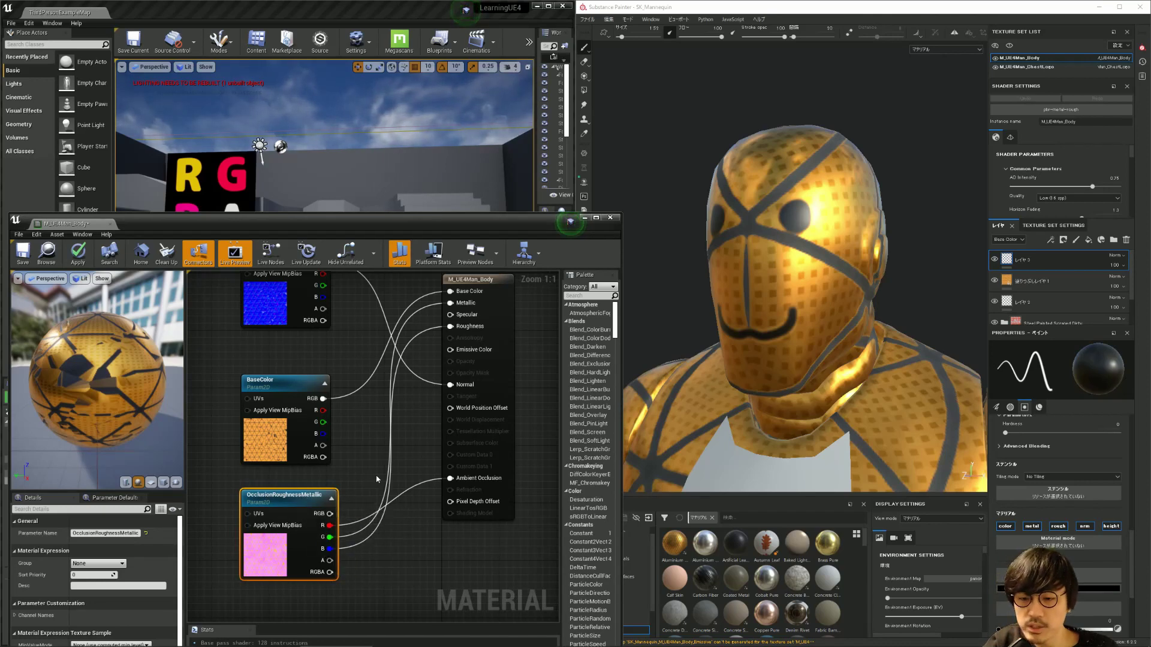
mouse_move(390, 459)
right_mouse_down()
mouse_move(366, 482)
mouse_move(378, 479)
right_mouse_up()
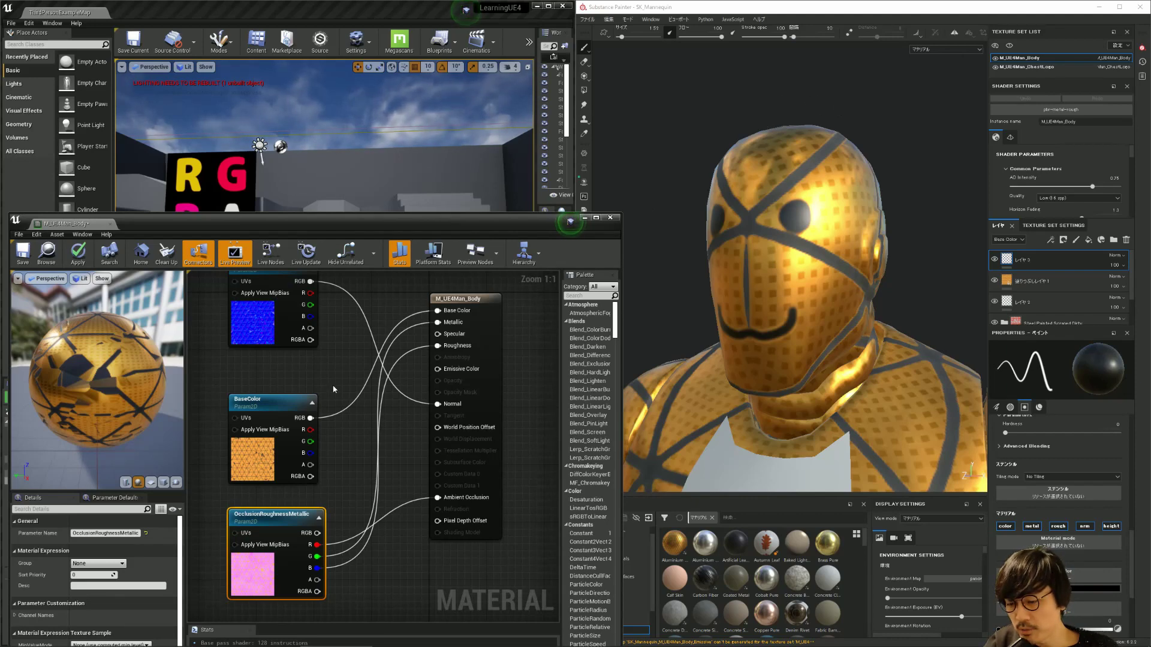
Step: Wire the BaseColor texture's RGB output into the material's Base Color input
left_click_drag(207, 319, 288, 552)
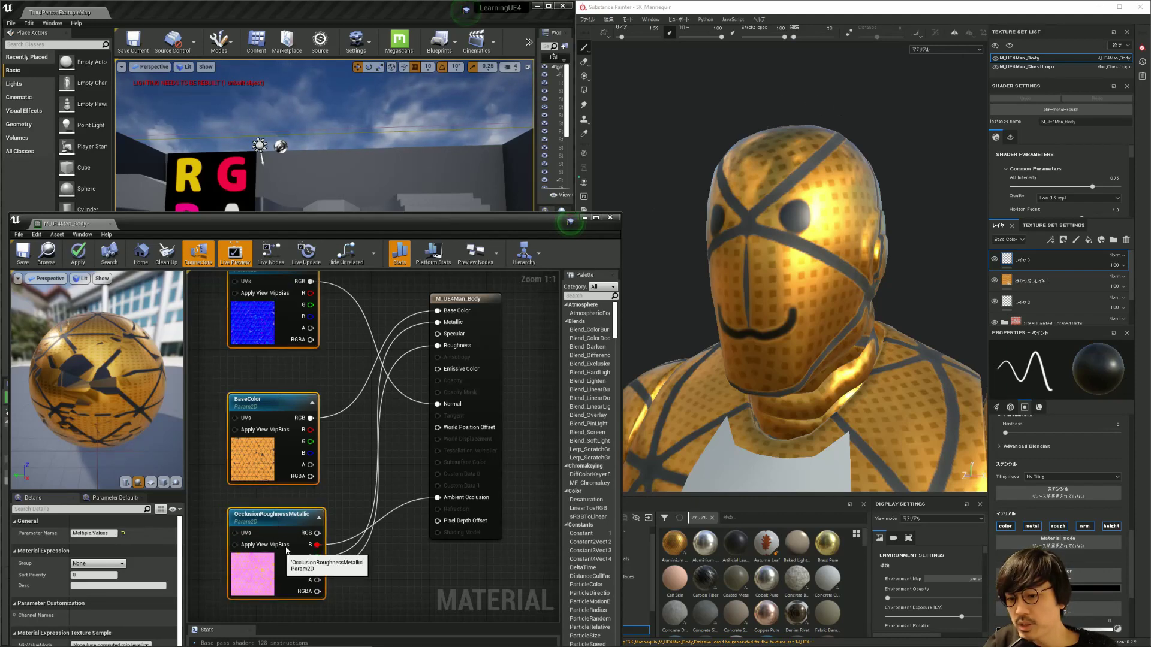
right_click_drag(350, 505, 355, 495)
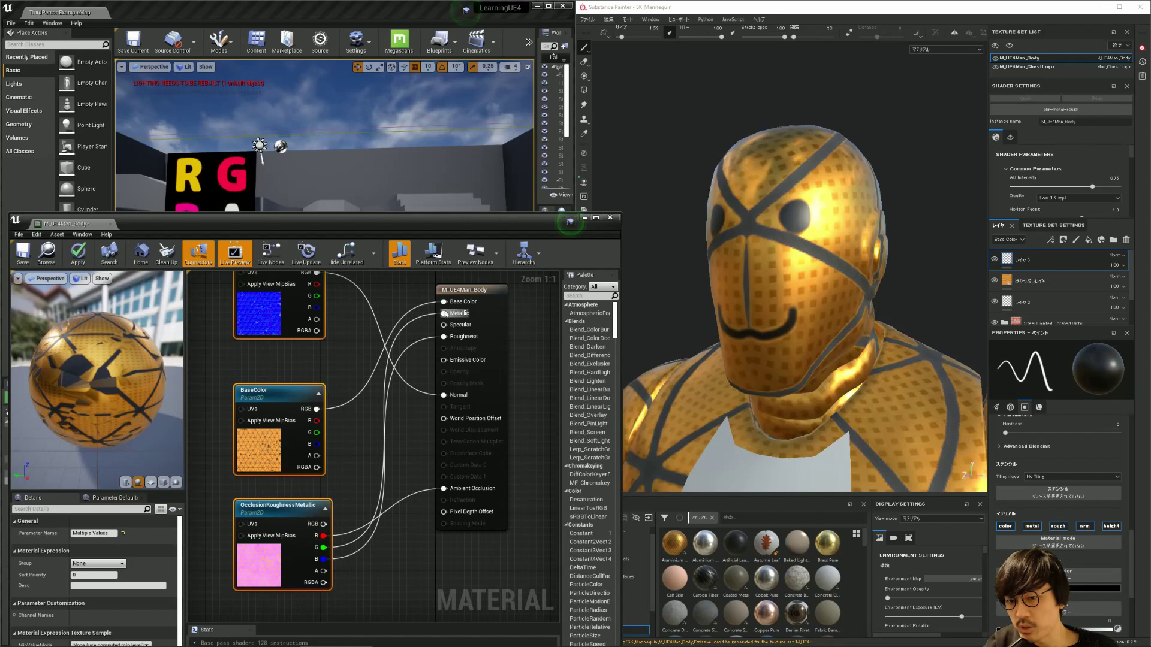
left_click_drag(316, 409, 444, 302)
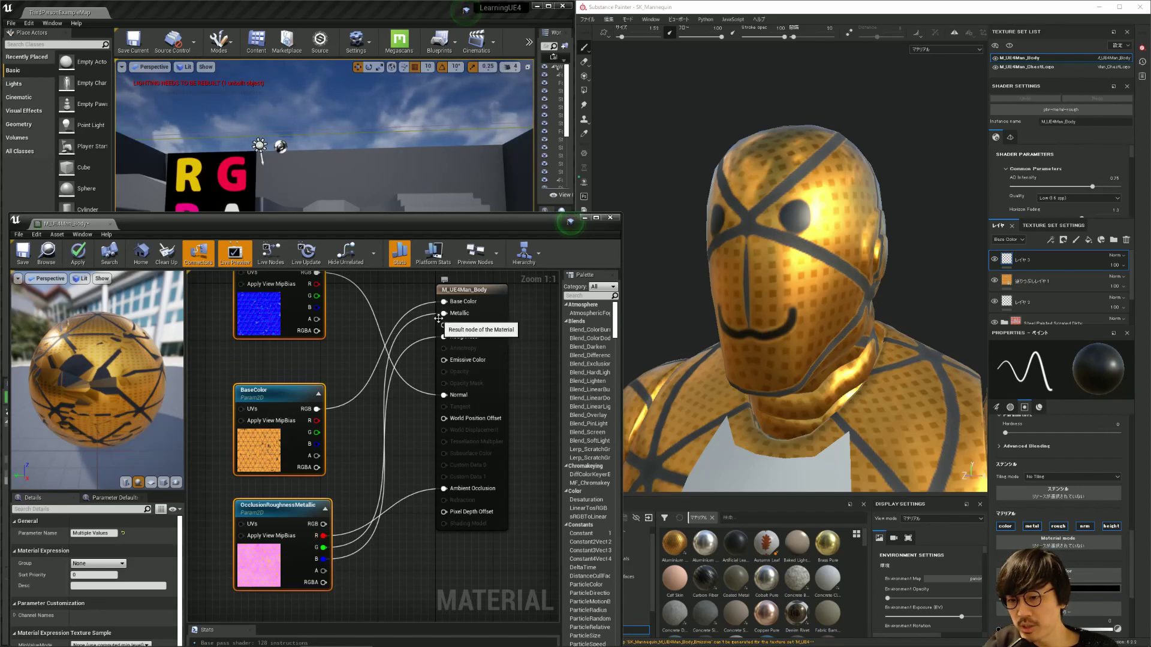
left_click(331, 375)
mouse_move(332, 377)
right_mouse_down()
mouse_move(319, 396)
mouse_move(325, 372)
right_mouse_up()
left_click_drag(578, 228, 555, 246)
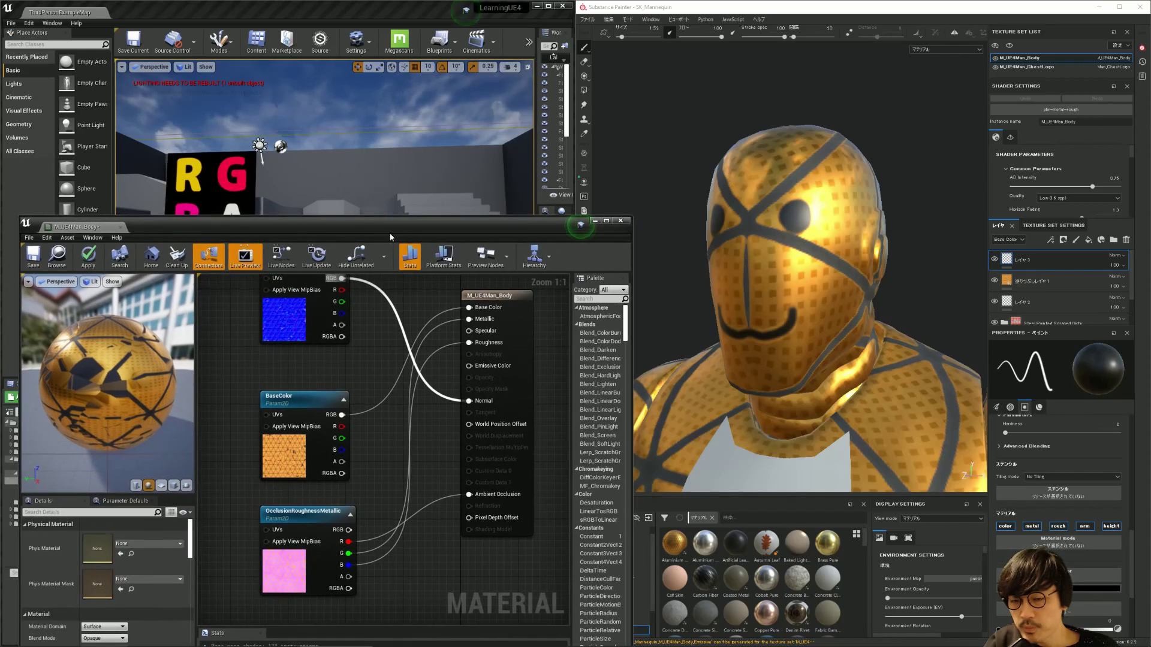
Step: Close the M_UE4Man_Body editor and answer Yes to apply the changes to the original
left_click(587, 236)
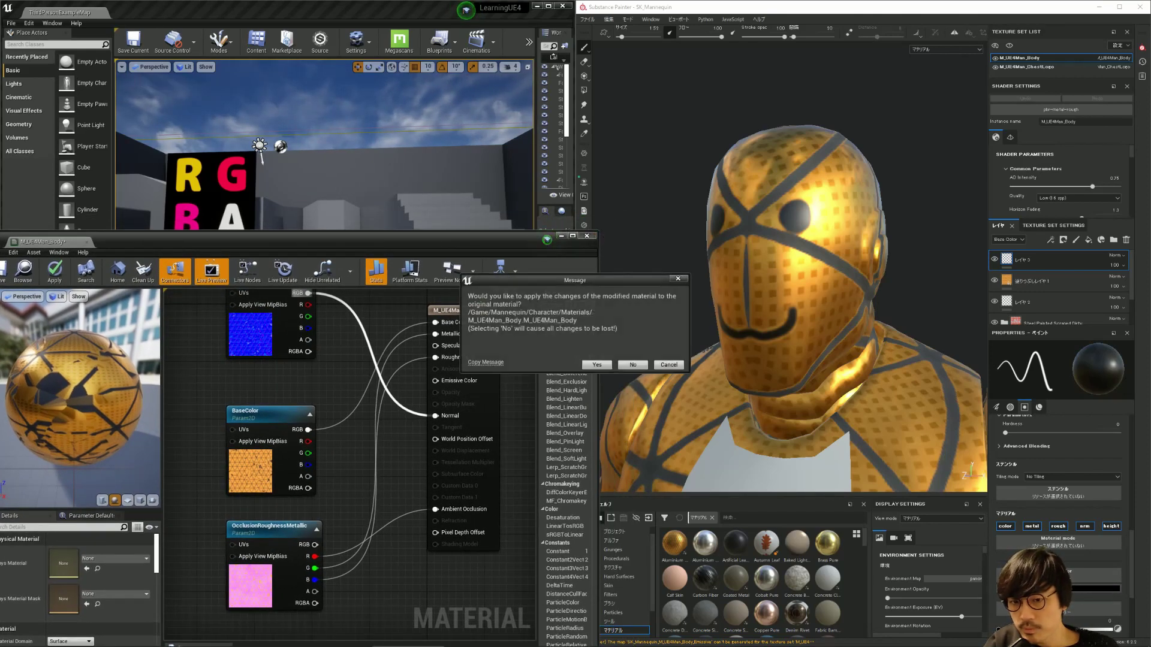
left_click(596, 364)
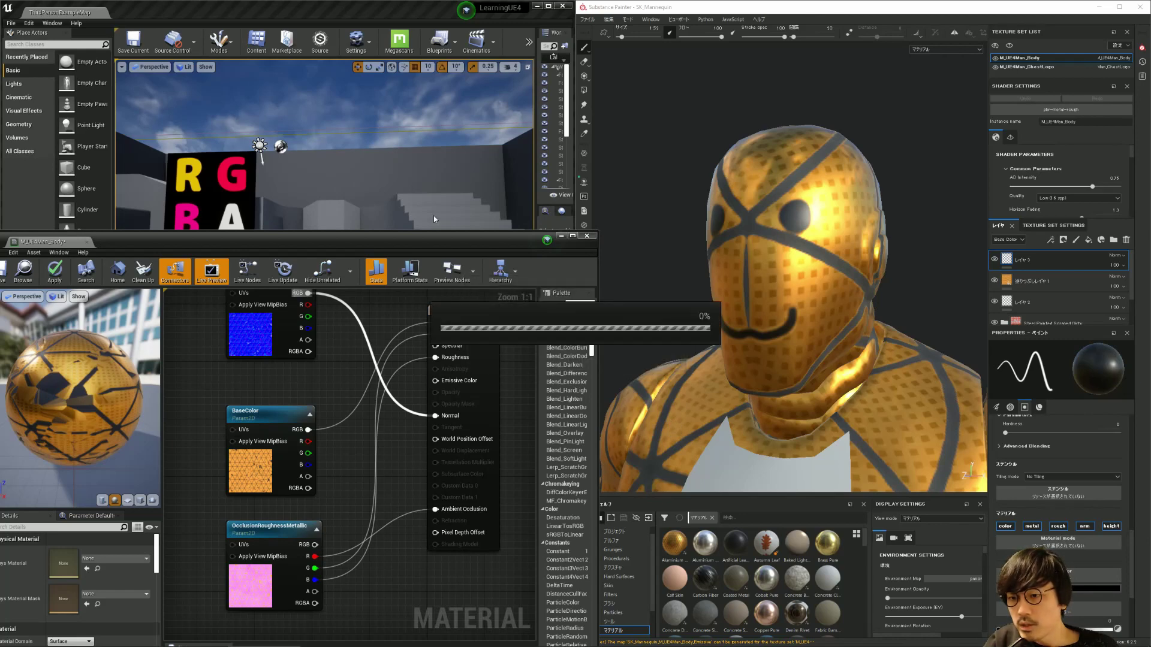